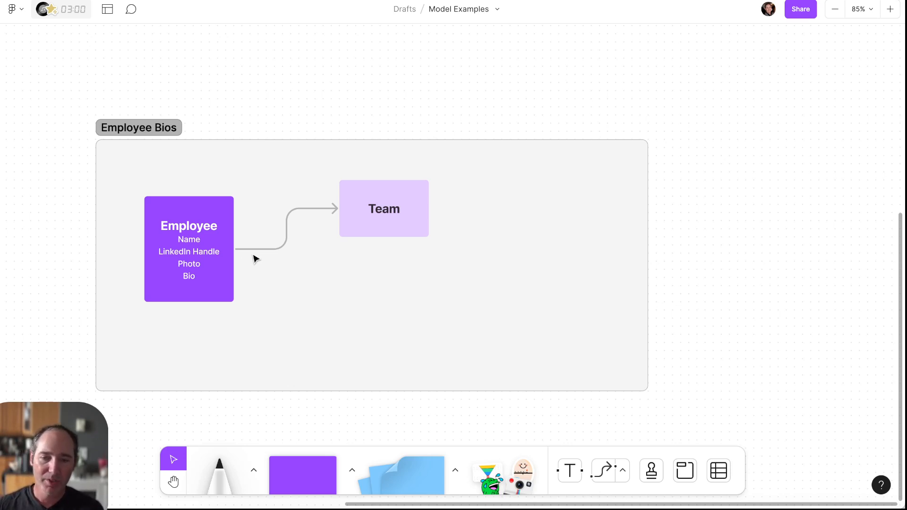
Rename the Team box to 'Team Members' and widen it so the label fits on one line
left_click(195, 212)
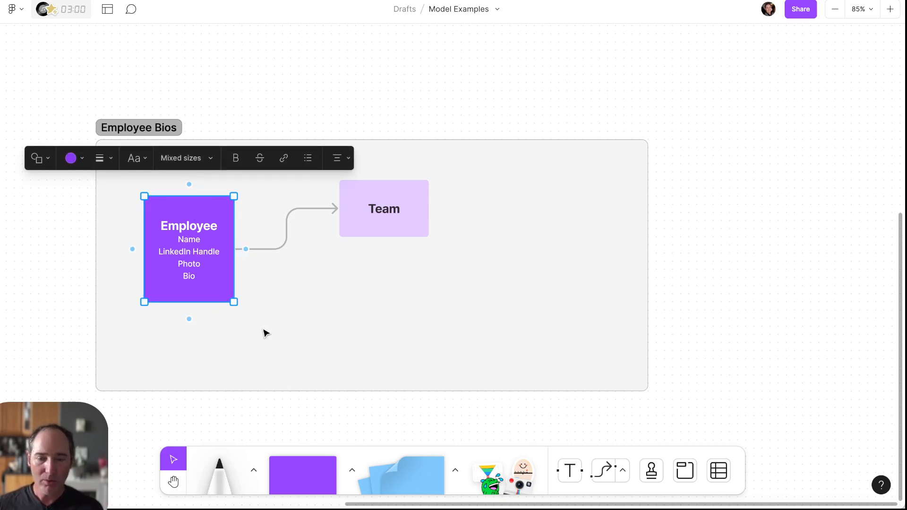
left_click(349, 322)
left_click(367, 228)
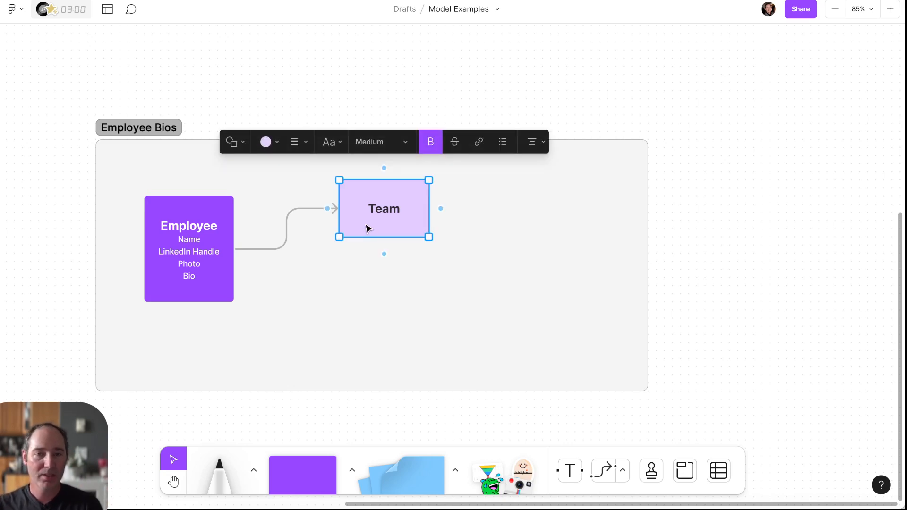
left_click(398, 225)
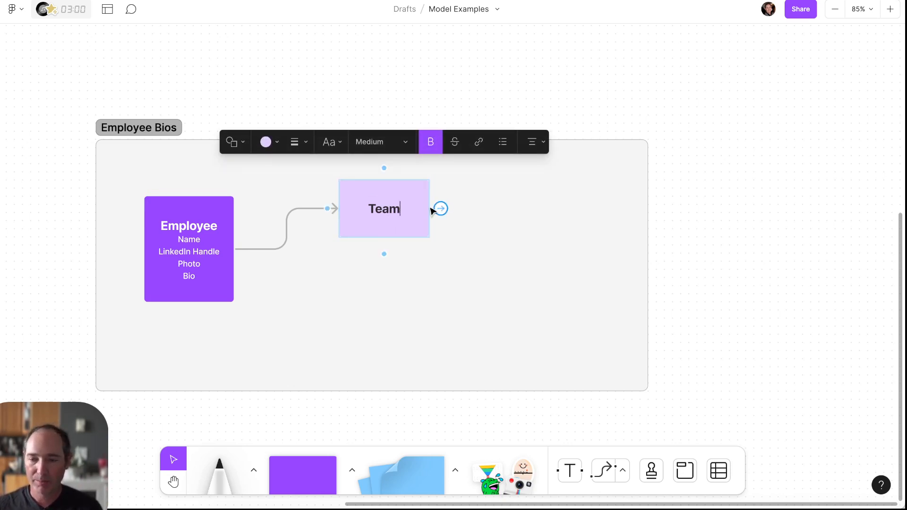
type("Member")
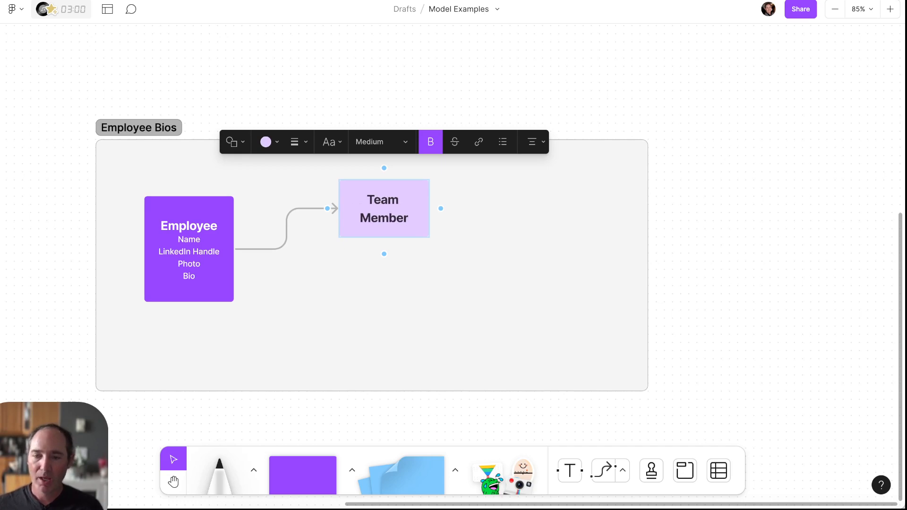
type("s")
left_click(499, 237)
left_click(420, 202)
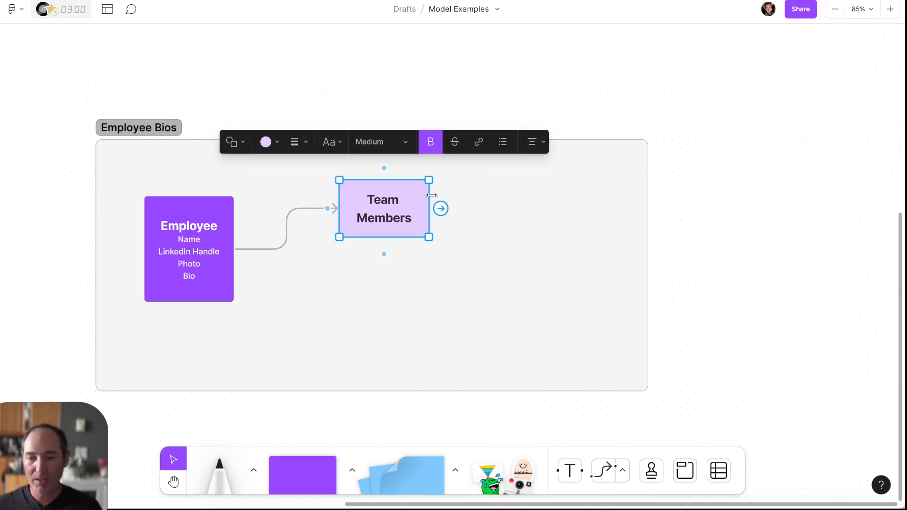
left_click_drag(430, 196, 485, 194)
left_click(548, 198)
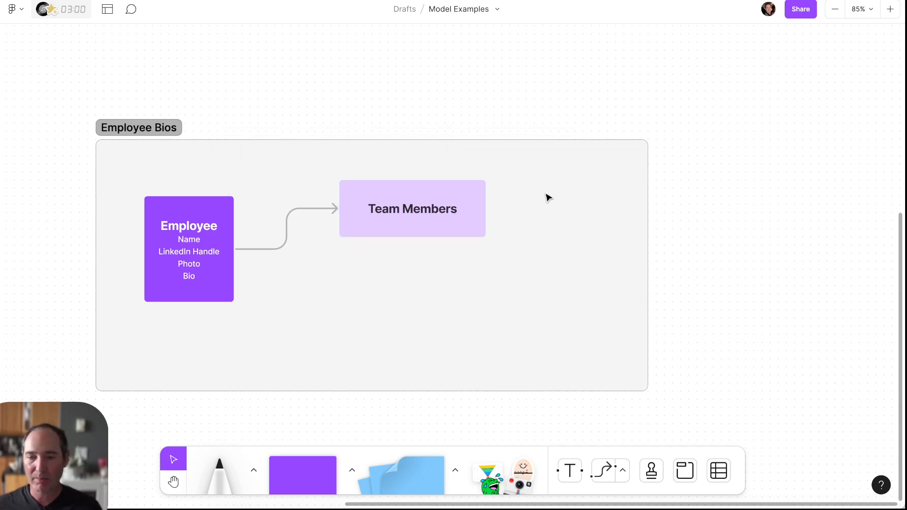
Duplicate Team Members just below it and relabel the copy 'Executives'
left_click(221, 245)
left_click(373, 234)
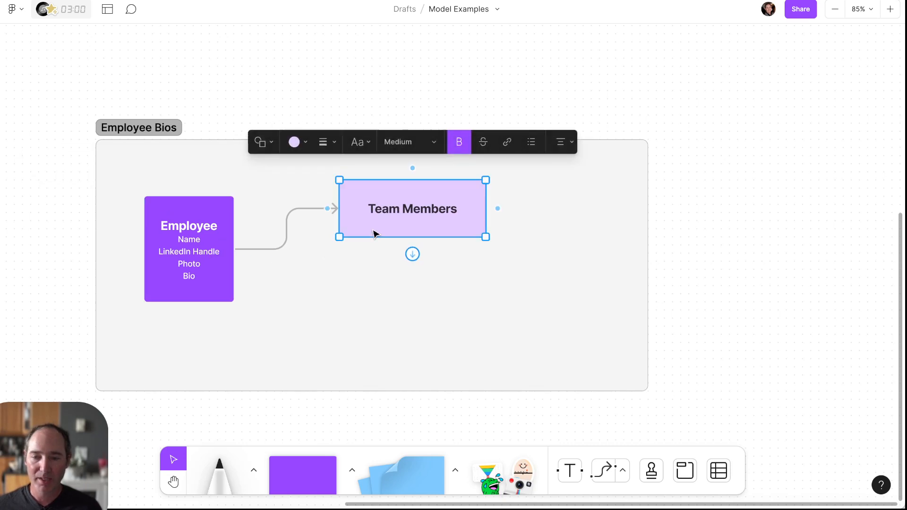
left_click_drag(373, 235, 411, 315)
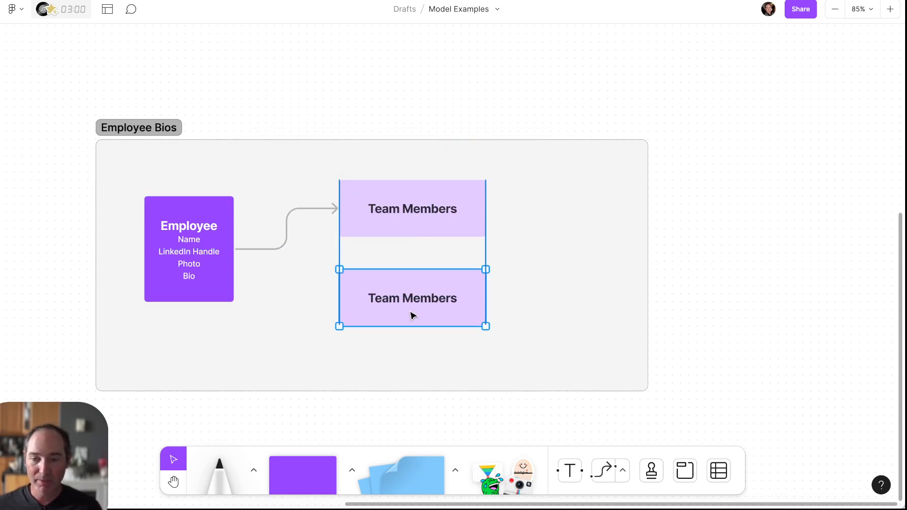
double_click(383, 297)
triple_click(383, 296)
type("E")
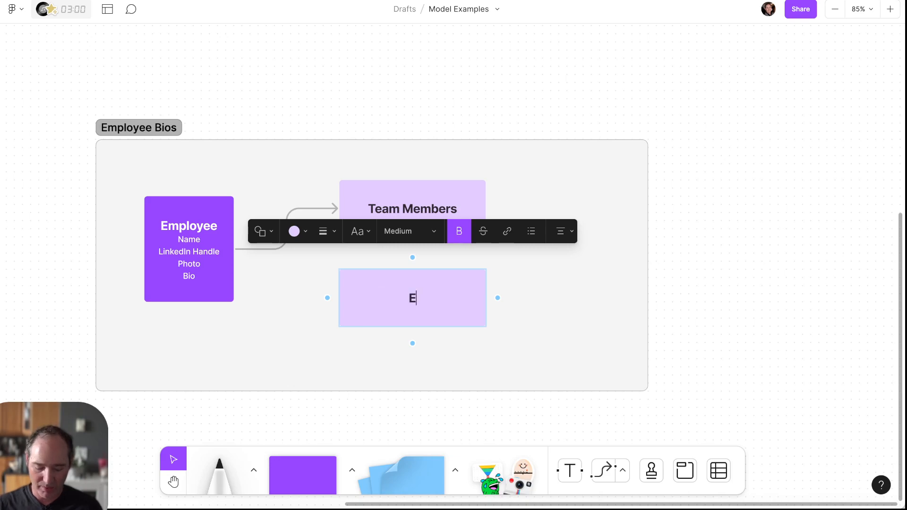
type("xecutives")
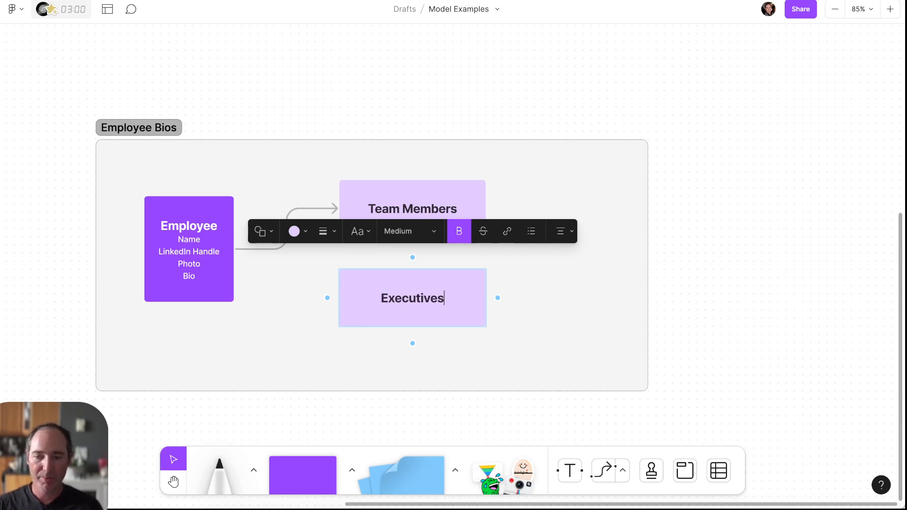
left_click(569, 344)
left_click(478, 312)
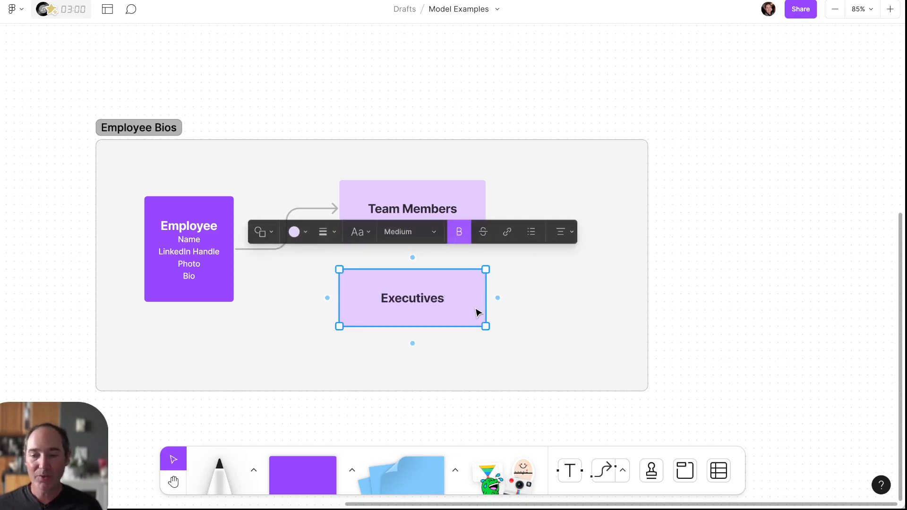
left_click(298, 298)
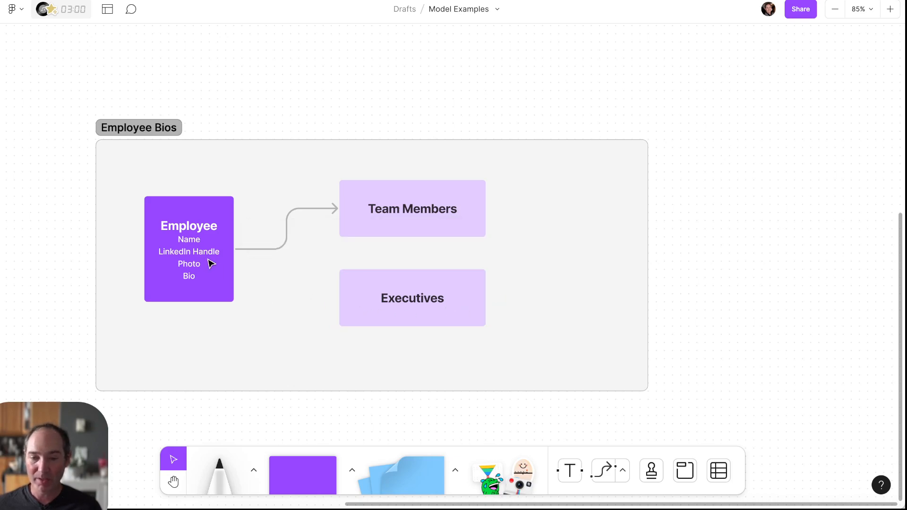
Draw an arrow from the Employee box to Executives
left_click(233, 249)
left_click_drag(246, 249, 413, 290)
left_click(565, 297)
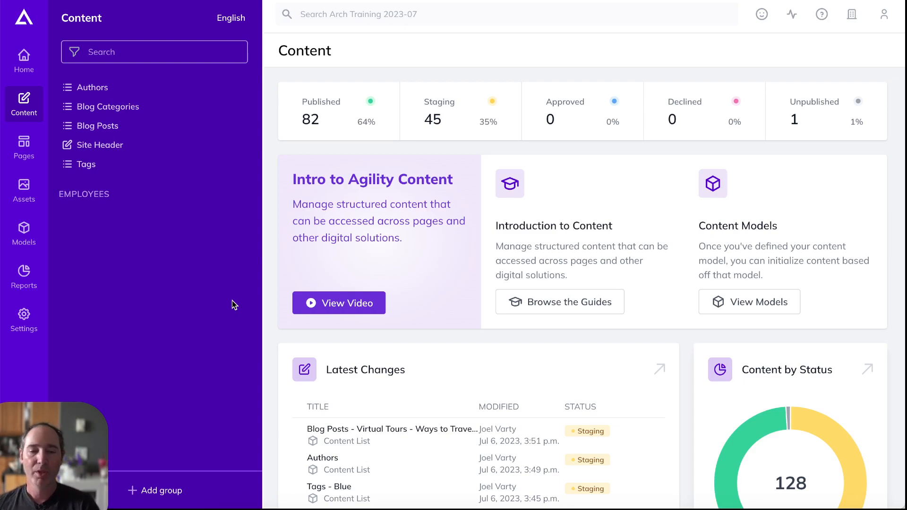
Create a new content model named 'Employee' from Models > Content Models
left_click(23, 234)
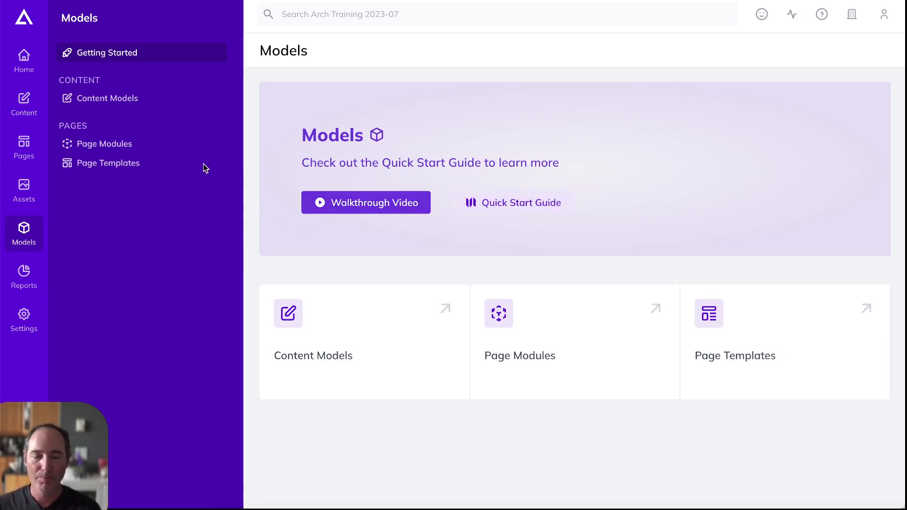
left_click(131, 101)
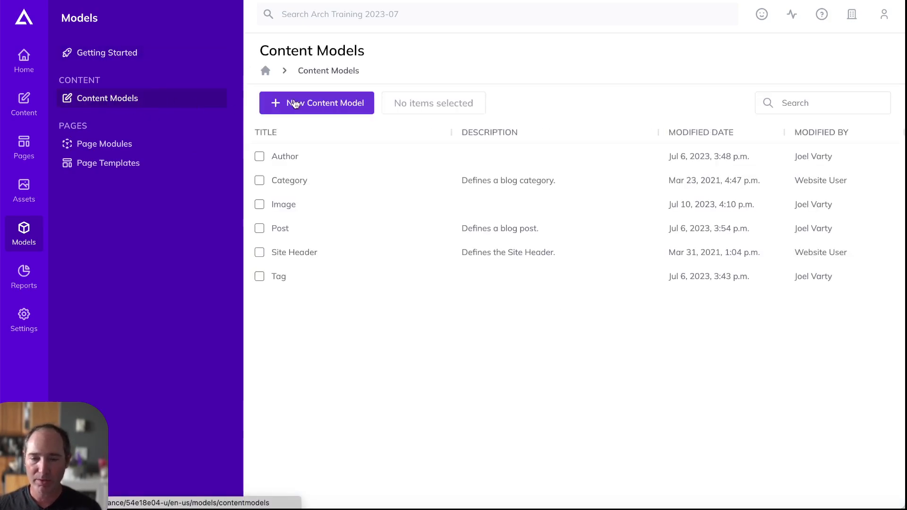
left_click(308, 101)
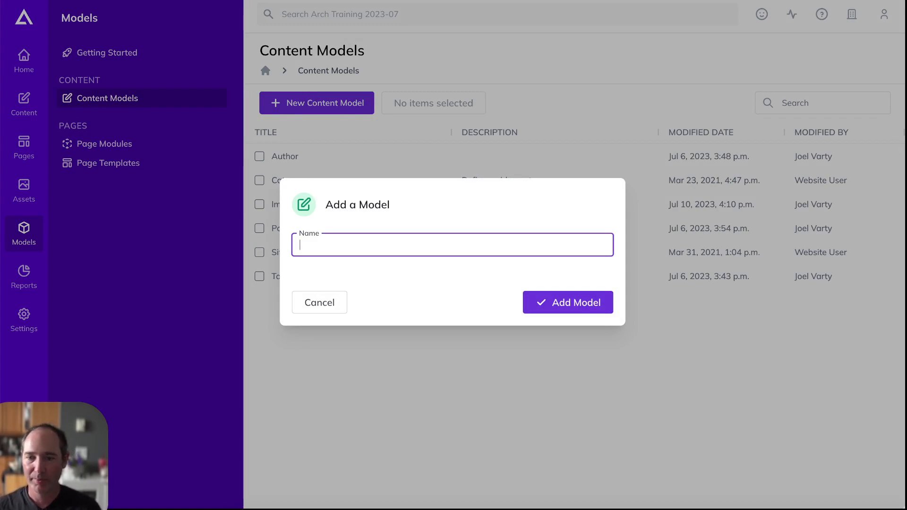
key("ctrl+Tab")
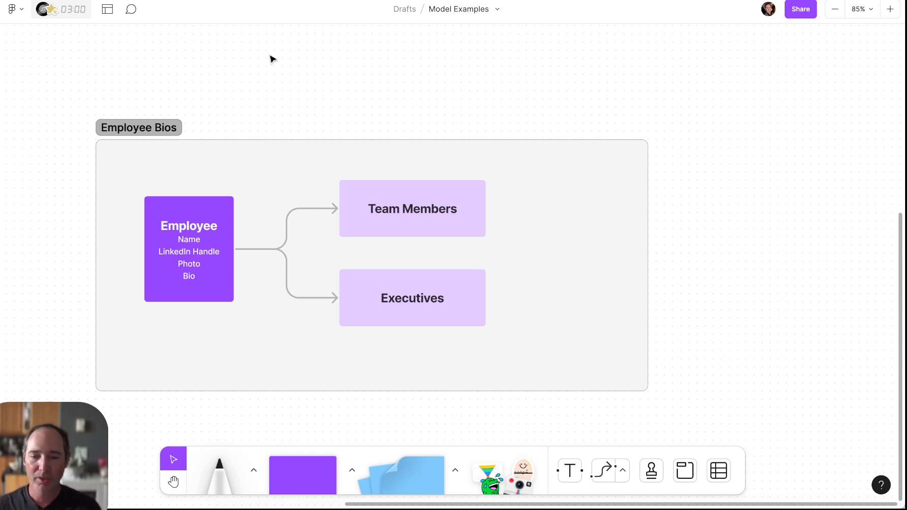
key("ctrl+shift+Tab")
type("Emp")
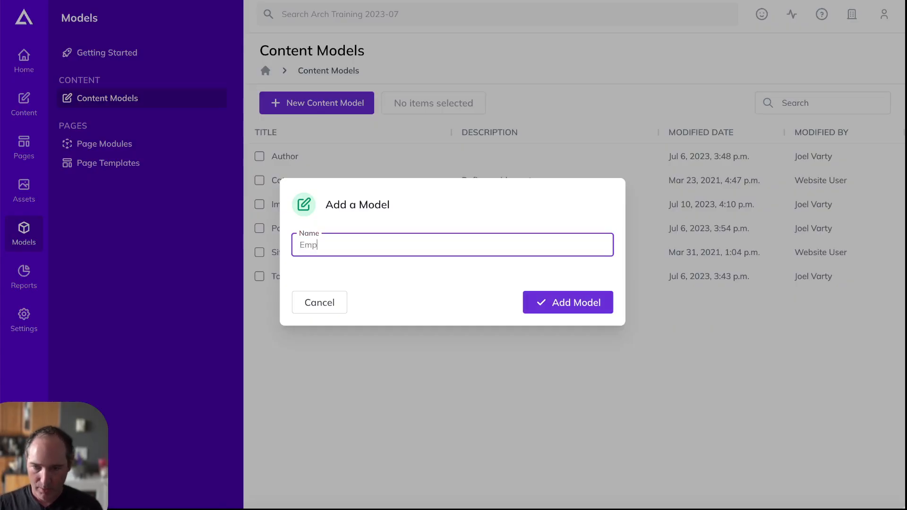
type("loyee")
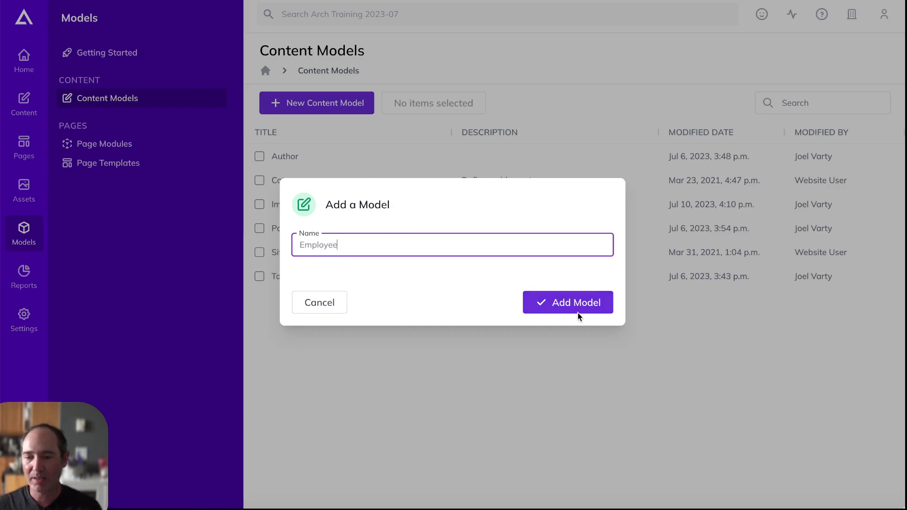
left_click(577, 312)
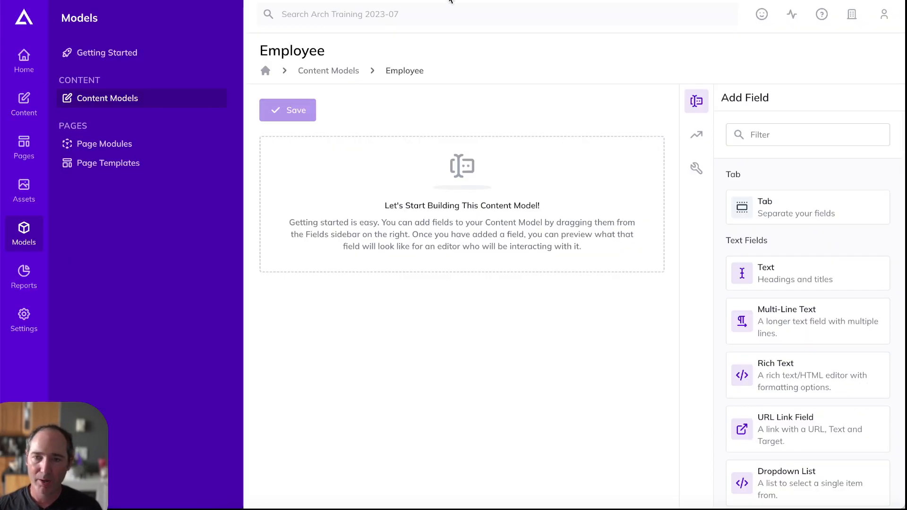
left_click_drag(811, 276, 442, 182)
type("Name")
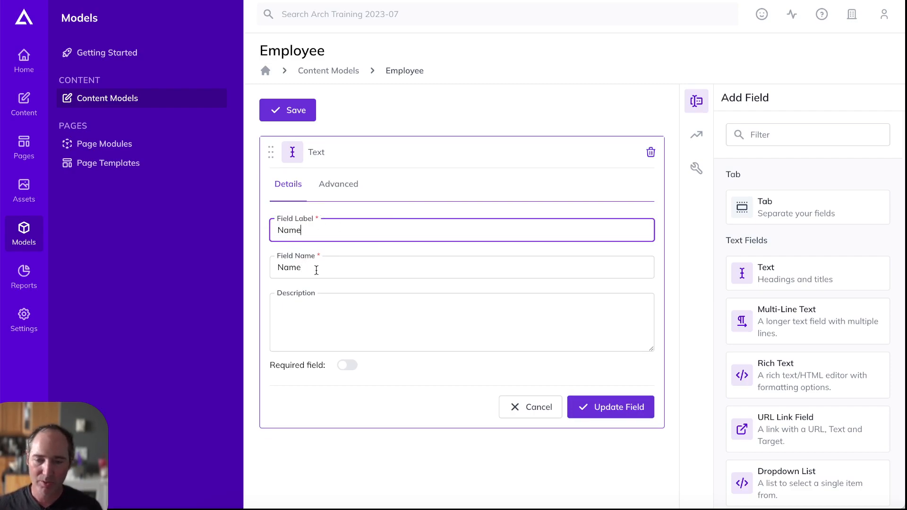
left_click(332, 317)
type("The ")
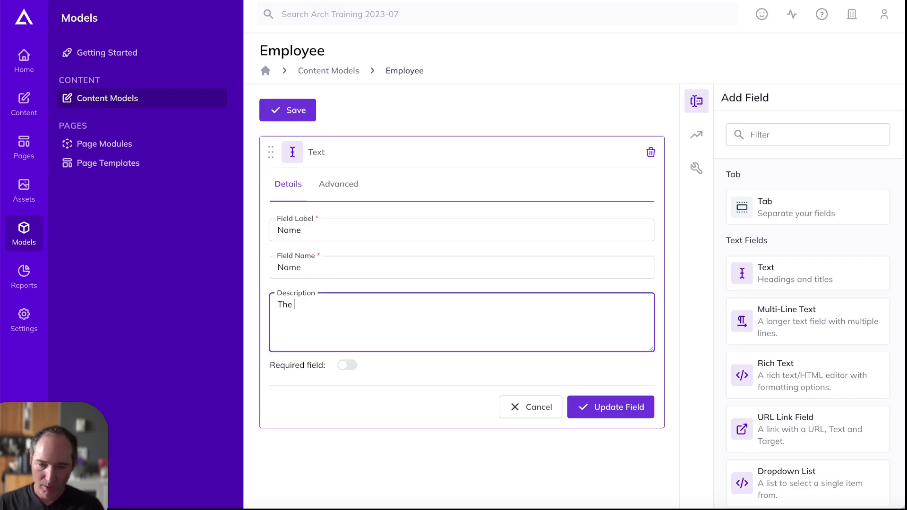
type("person's fu")
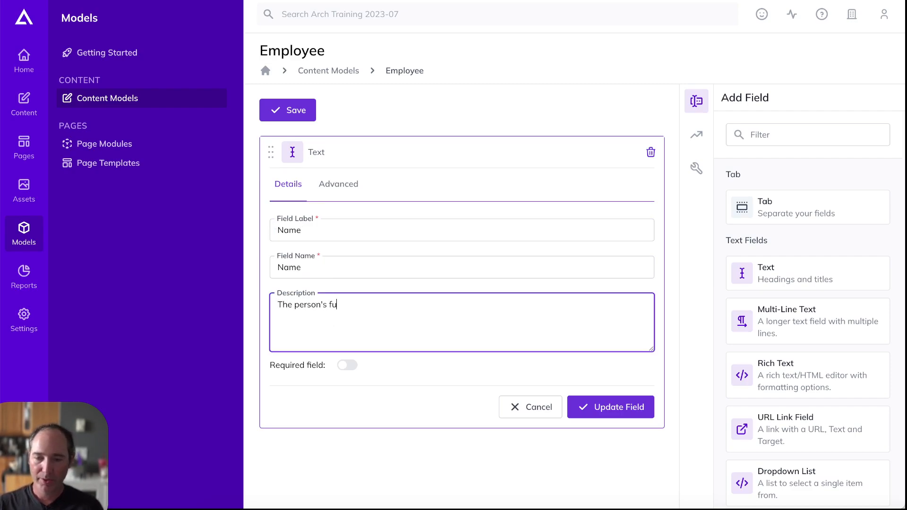
type("ll anm")
key("BackSpace")
key("BackSpace")
key("BackSpace")
key("BackSpace")
type("nam")
key("BackSpace")
key("BackSpace")
key("BackSpace")
type("name.")
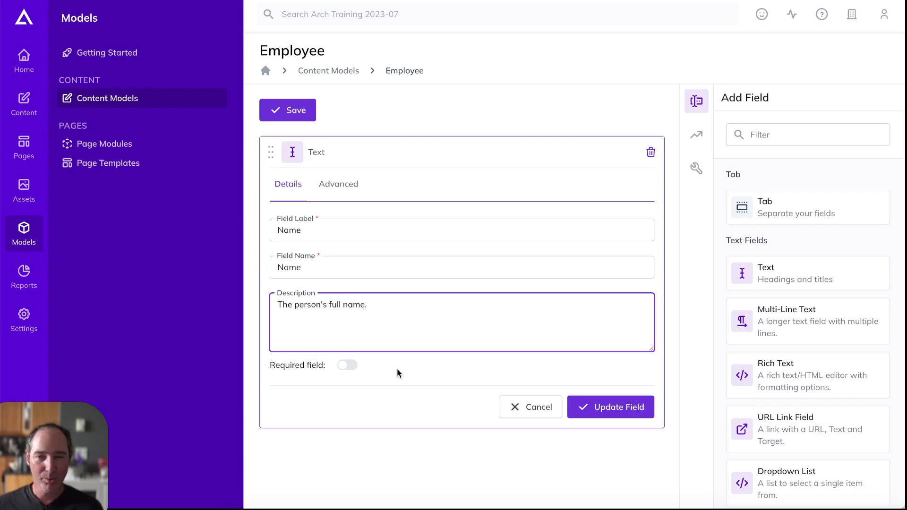
left_click(346, 369)
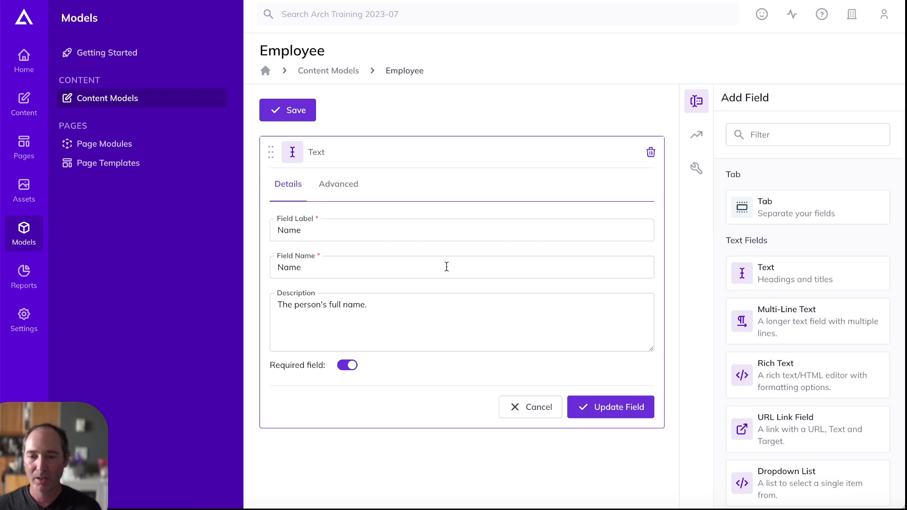
left_click(339, 185)
left_click(345, 230)
type("100")
left_click(390, 255)
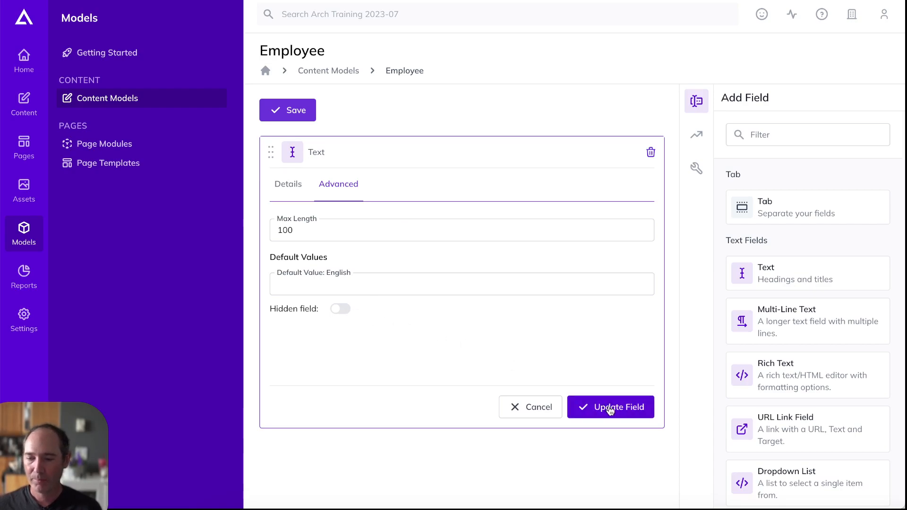
left_click(606, 408)
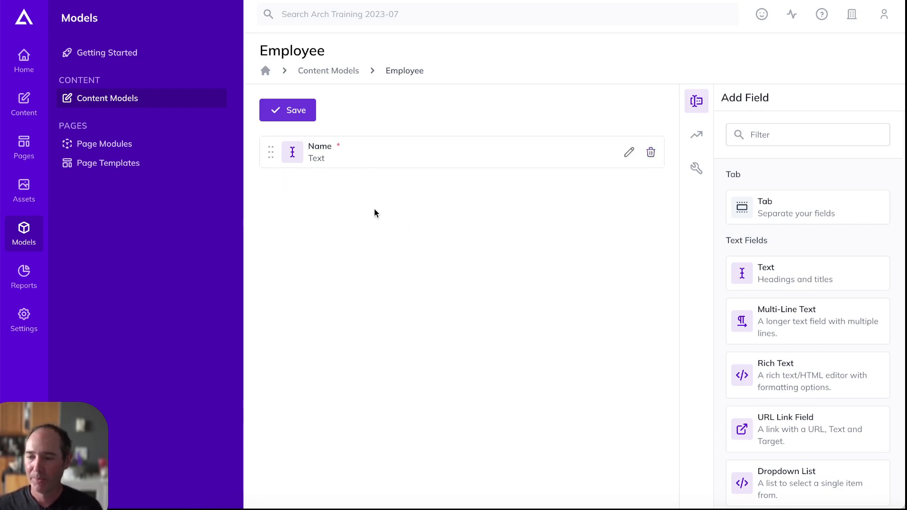
Add a Text field labelled 'LinkedIn Handle' with a description ending 'for this user.'
left_click_drag(785, 281, 506, 257)
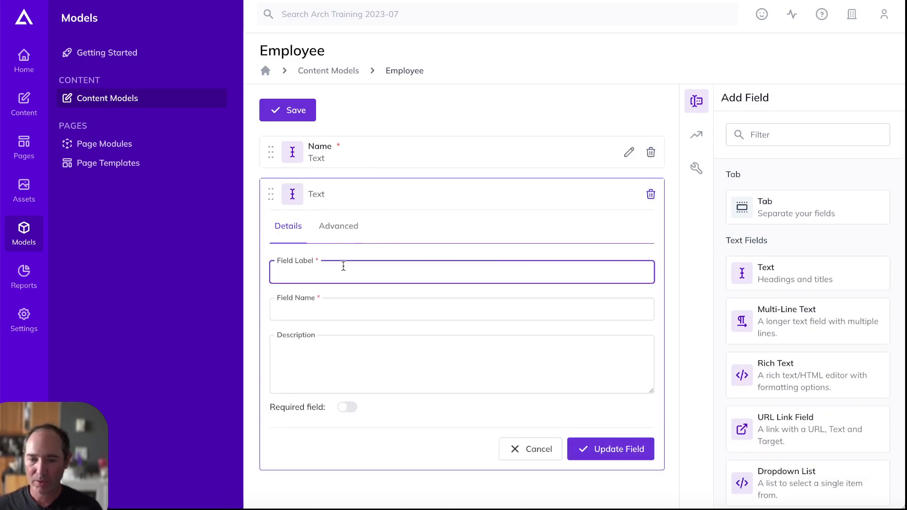
type("LinkedIn Handle")
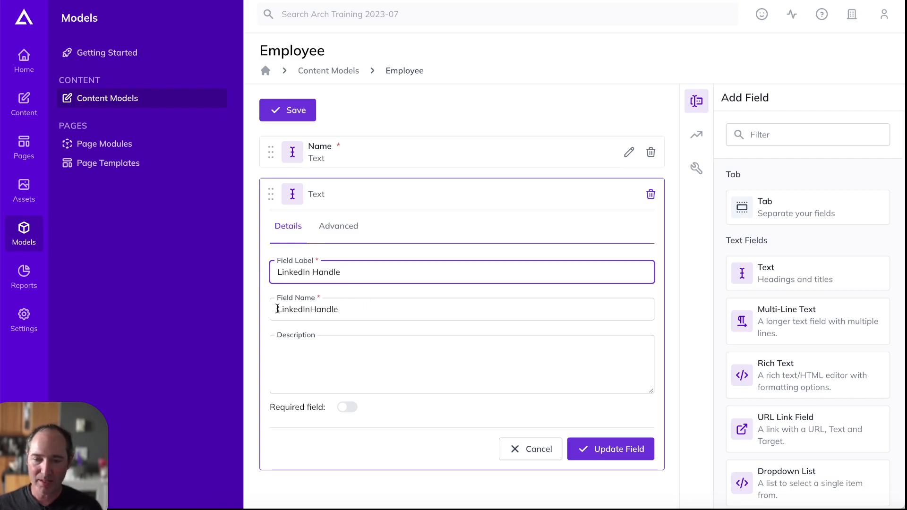
left_click(359, 350)
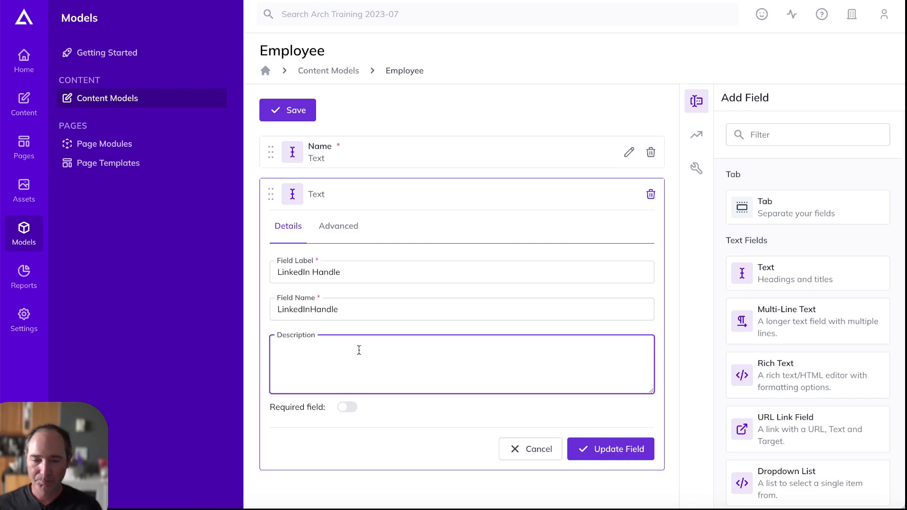
type("The handle of the ")
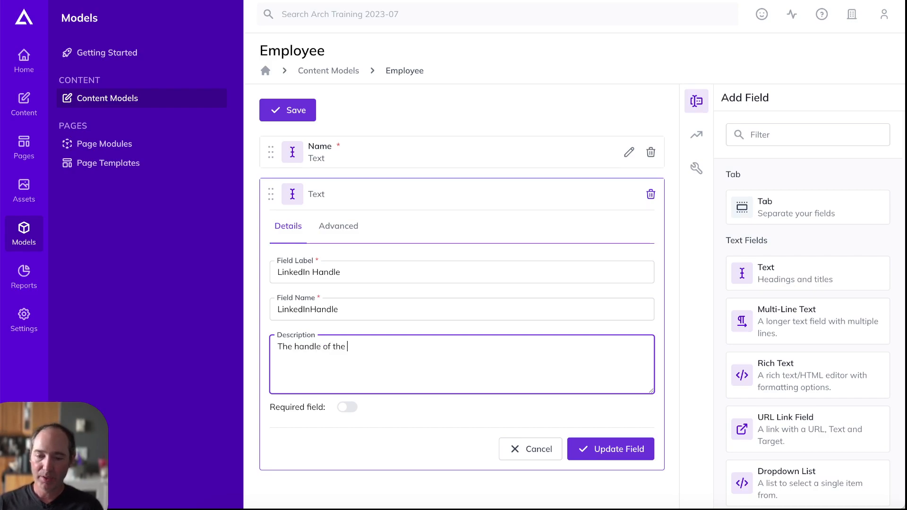
type("LinkedIn")
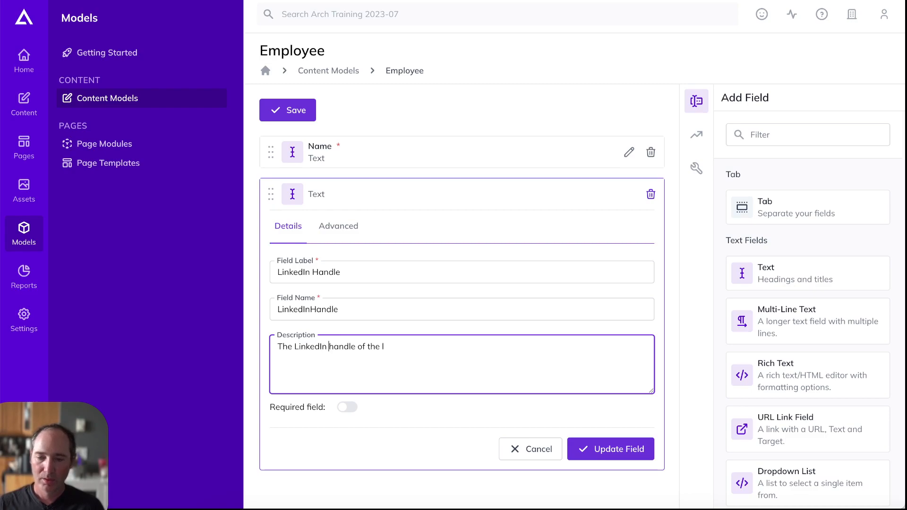
triple_click(384, 346)
left_click(384, 346)
left_click_drag(384, 346, 358, 346)
key("BackSpace")
type("for this user.")
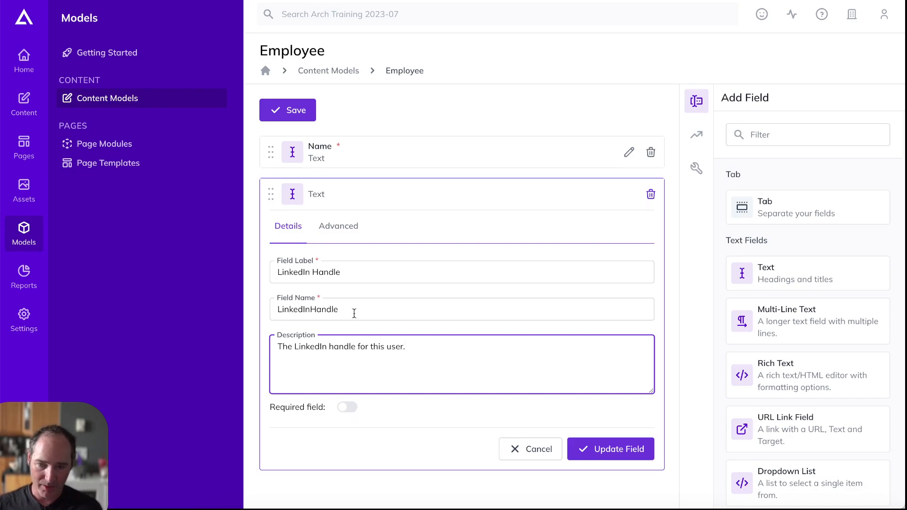
Set the LinkedIn Handle field's maximum length to 100 and confirm the field
left_click(341, 228)
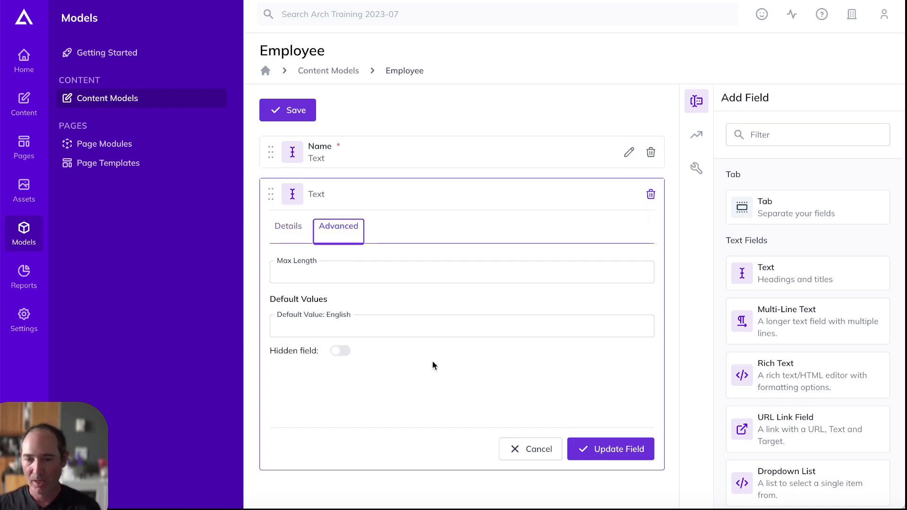
left_click(370, 270)
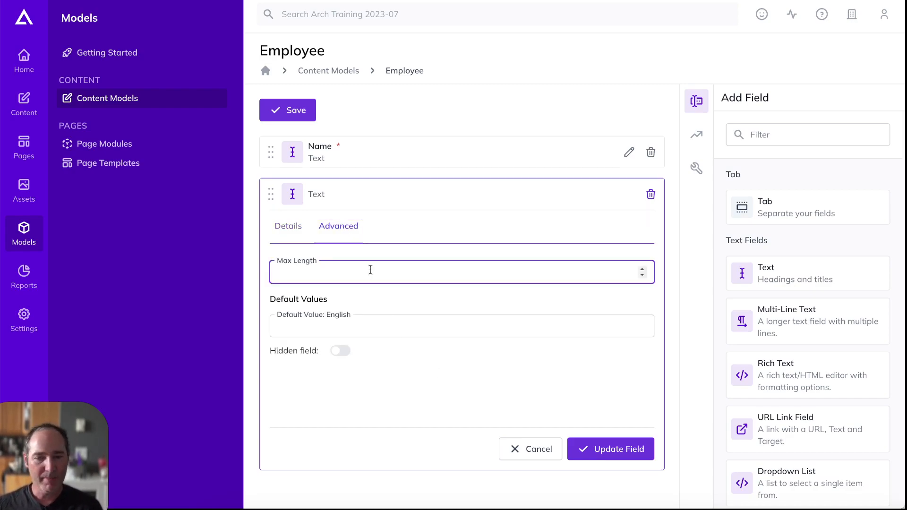
type("6")
key("BackSpace")
type("100")
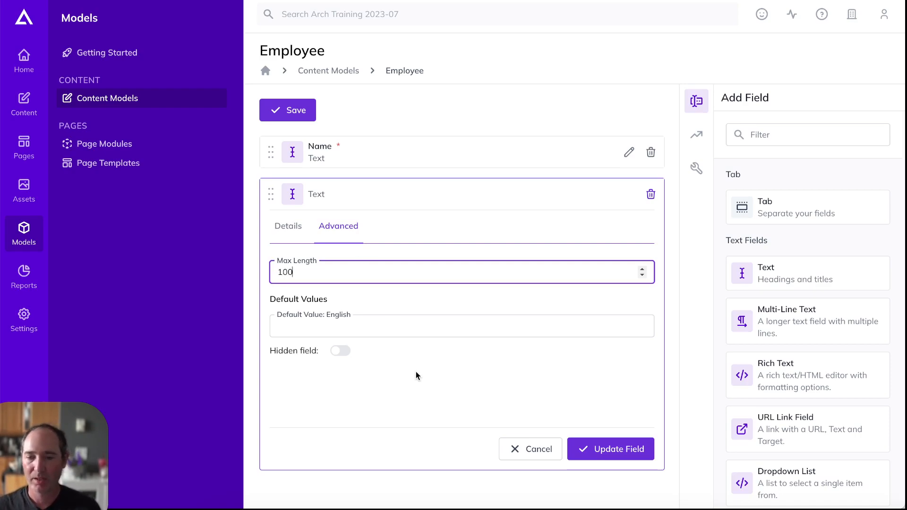
left_click(601, 449)
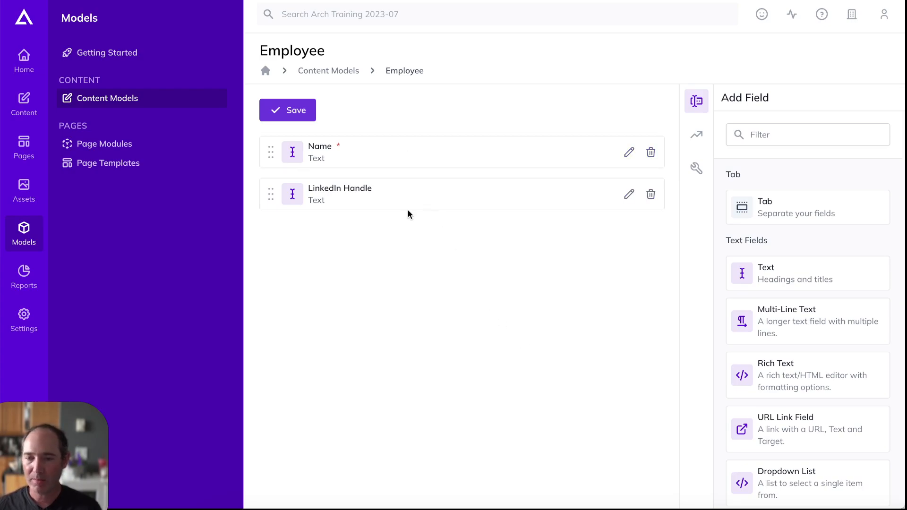
Add an Image field labelled 'Photo' to the Employee model
left_click(519, 1)
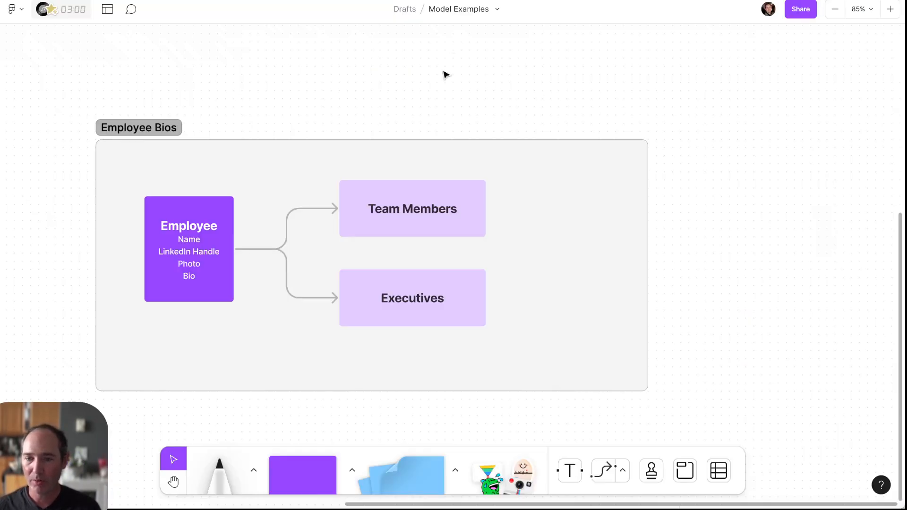
left_click(406, 1)
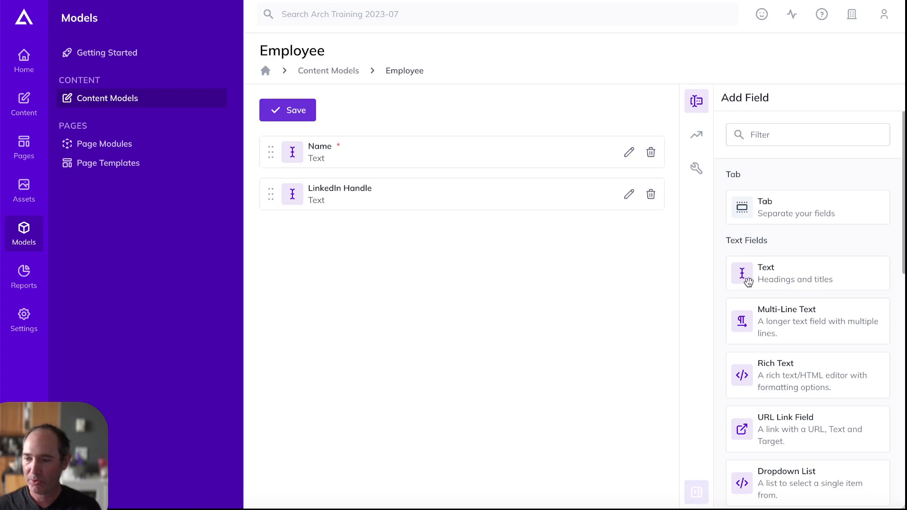
left_click(778, 137)
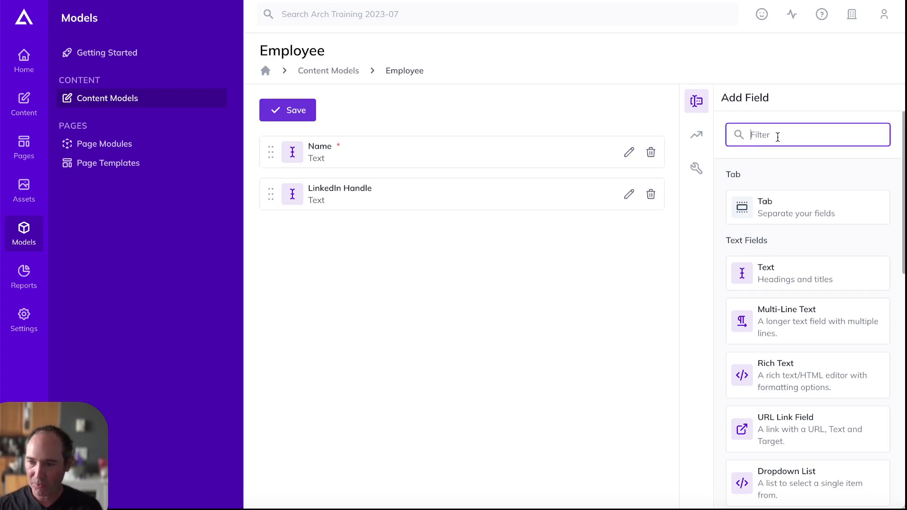
scroll(806, 304, "down", 3)
scroll(808, 313, "down", 6)
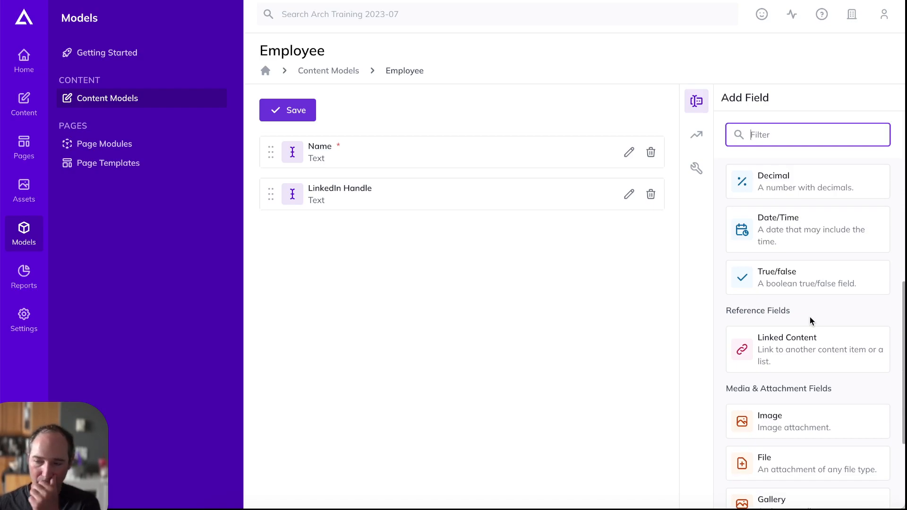
scroll(806, 312, "down", 3)
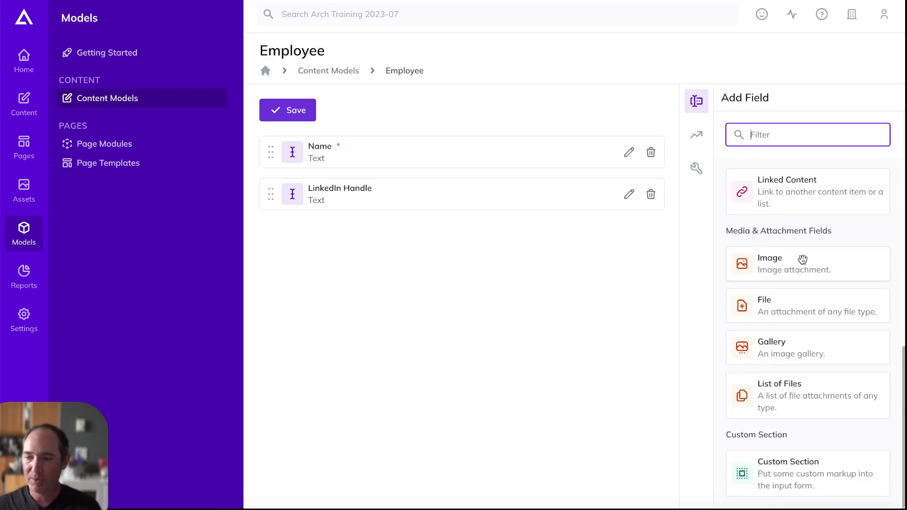
type("Image")
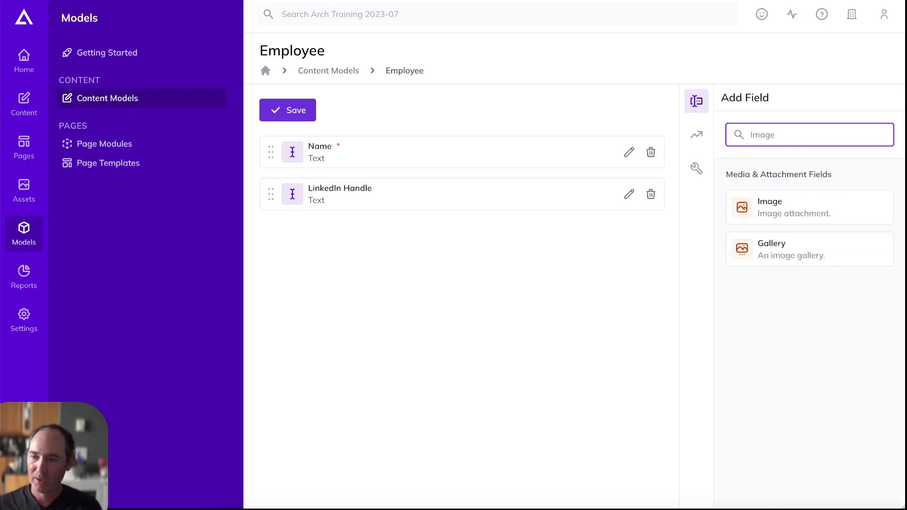
left_click_drag(814, 204, 460, 238)
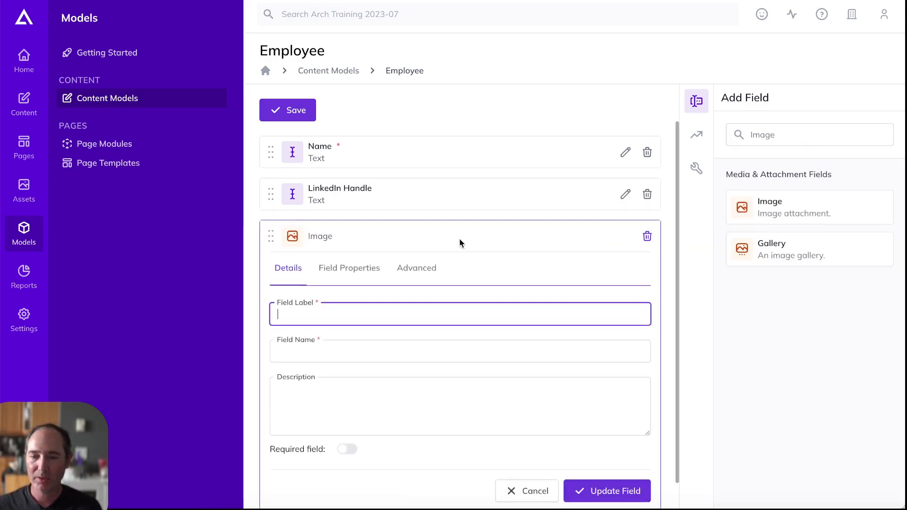
type("Photo")
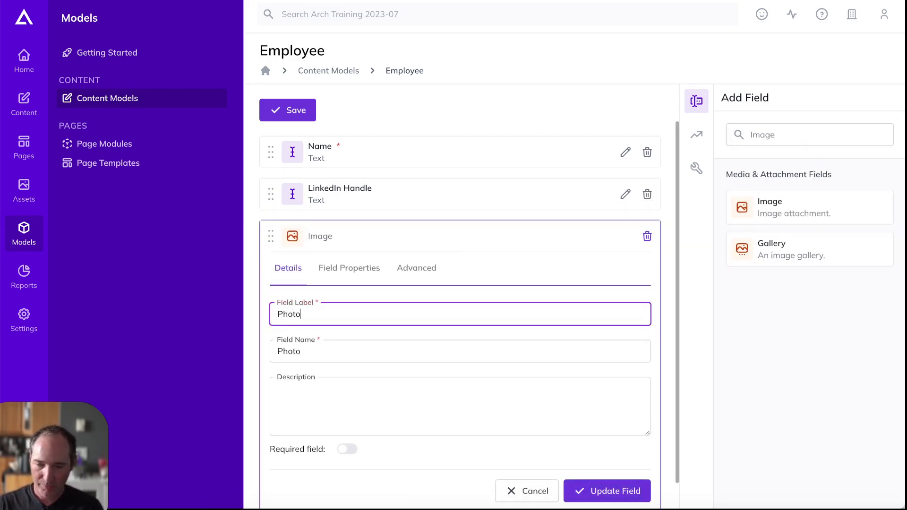
Describe Photo as: use a good headshot, or leave it blank if there isn't one
scroll(463, 301, "down", 1)
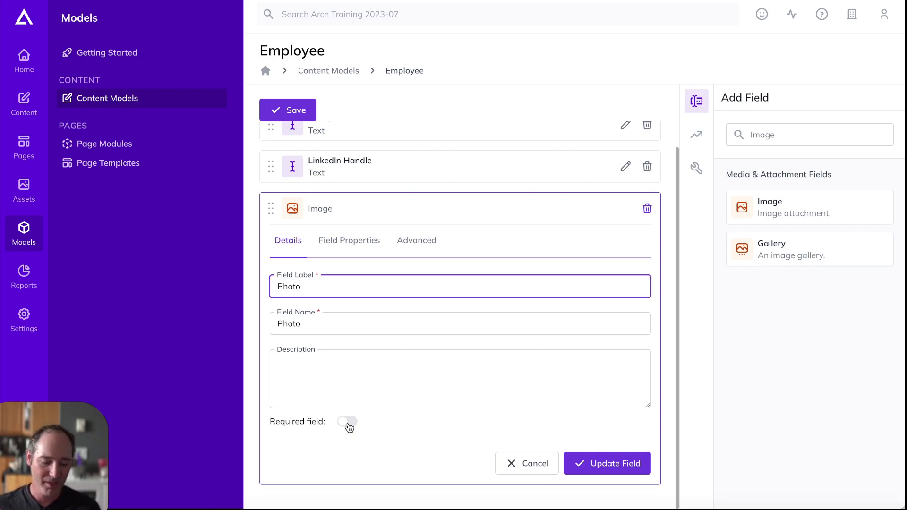
left_click(405, 391)
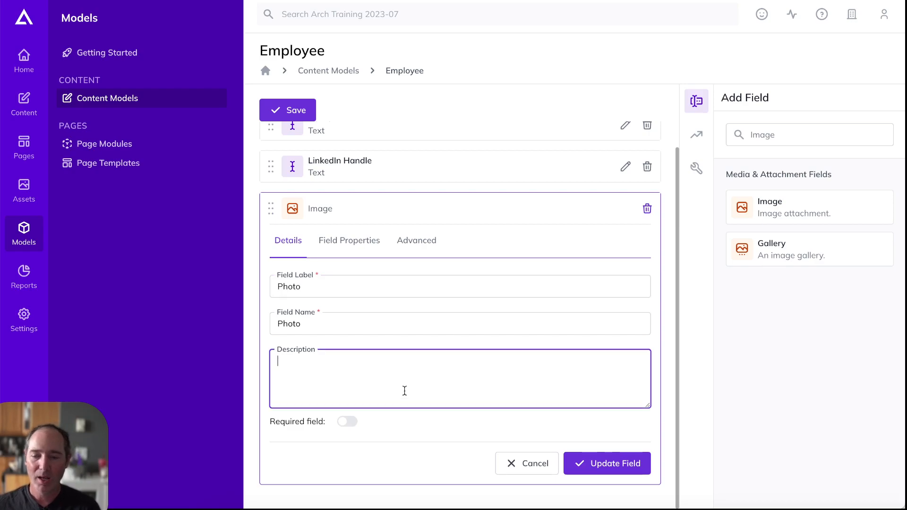
type("Use a good head")
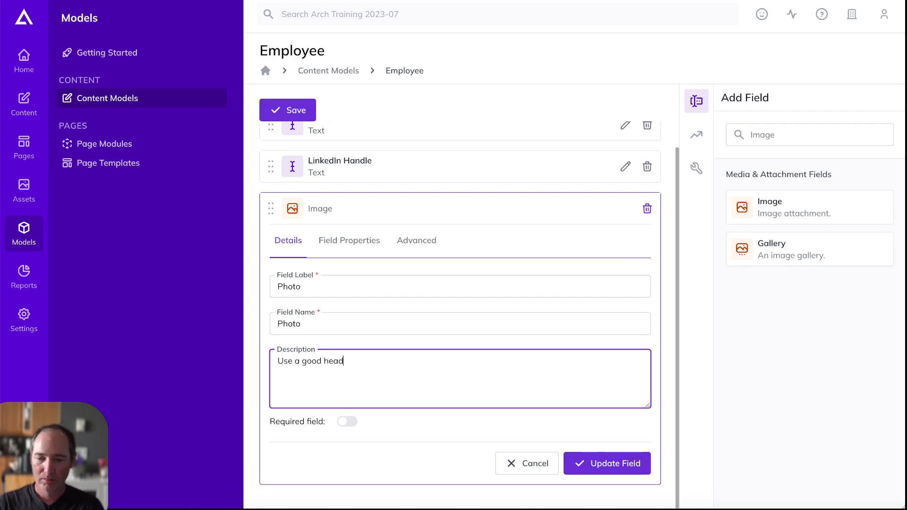
type("shot! I")
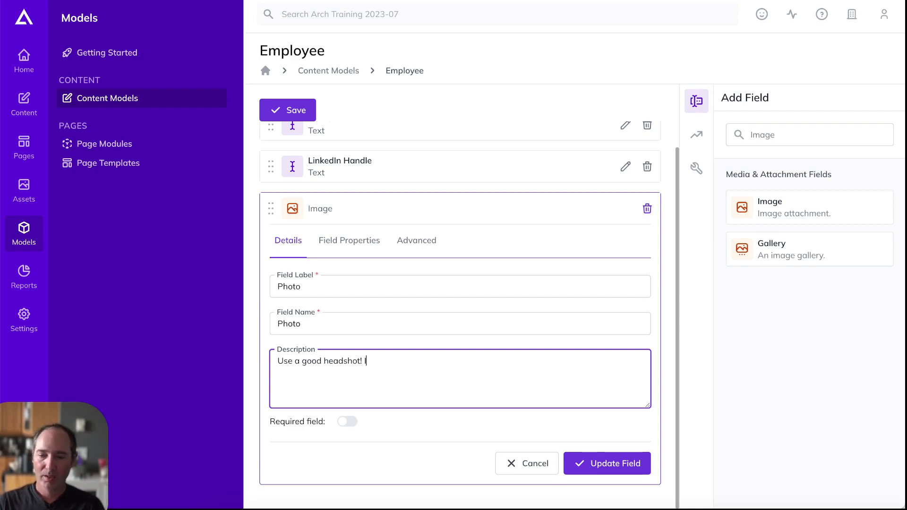
type("f the person ")
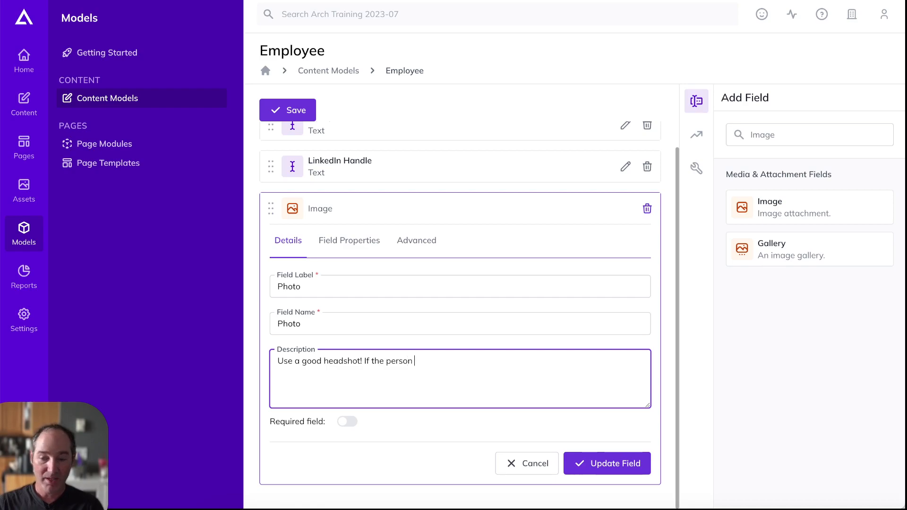
type("doesn't have one,")
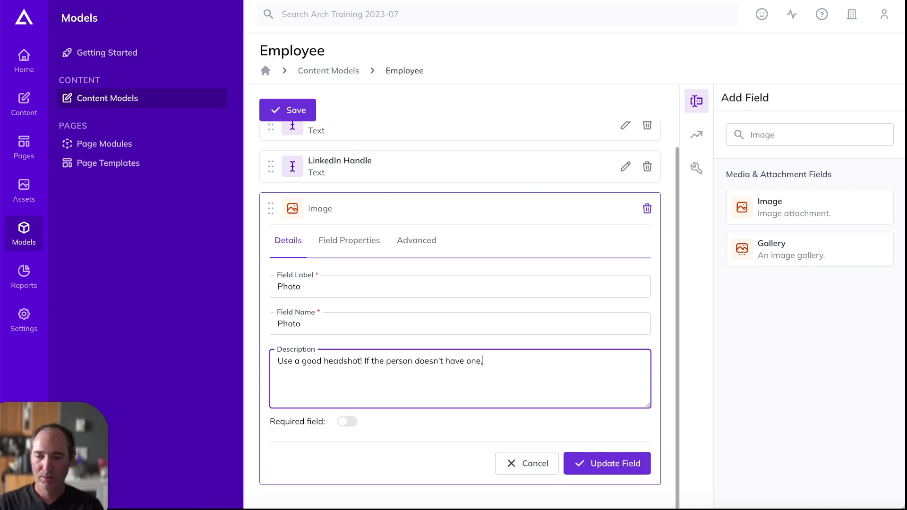
type(" leave it blank, and ")
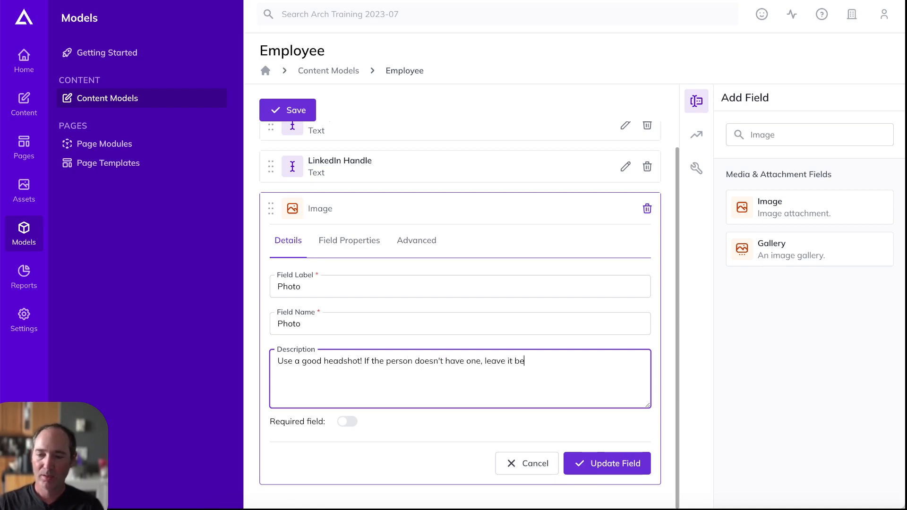
type("we will show a")
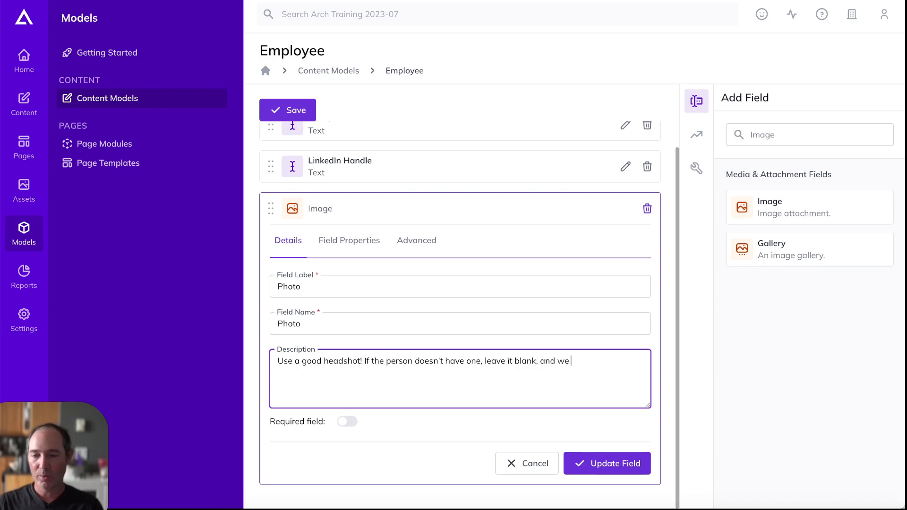
type(" g")
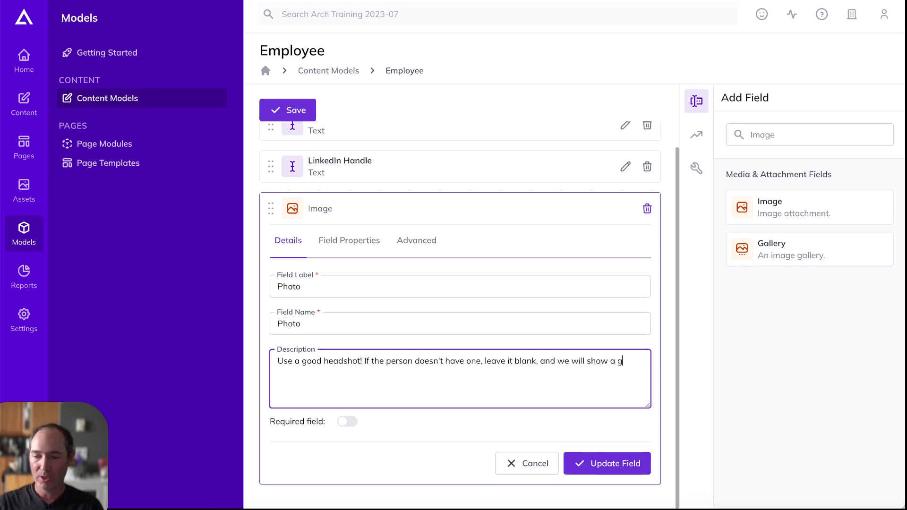
type("eneric image.")
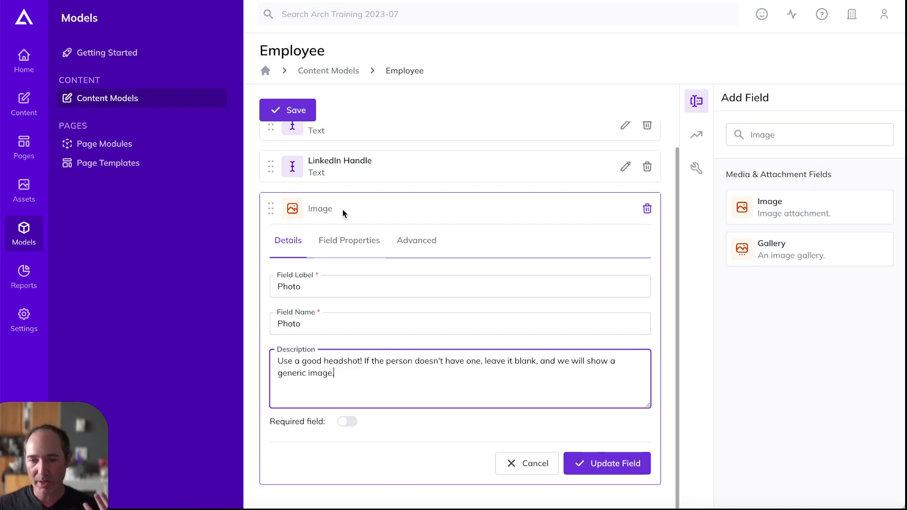
left_click(331, 241)
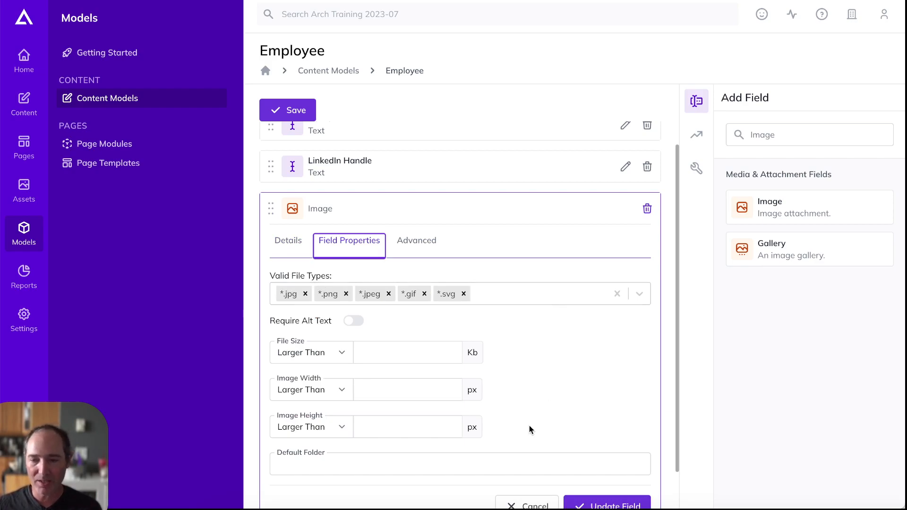
Remove svg and gif so Photo accepts only jpg, png and jpeg, then update the field
scroll(566, 375, "down", 1)
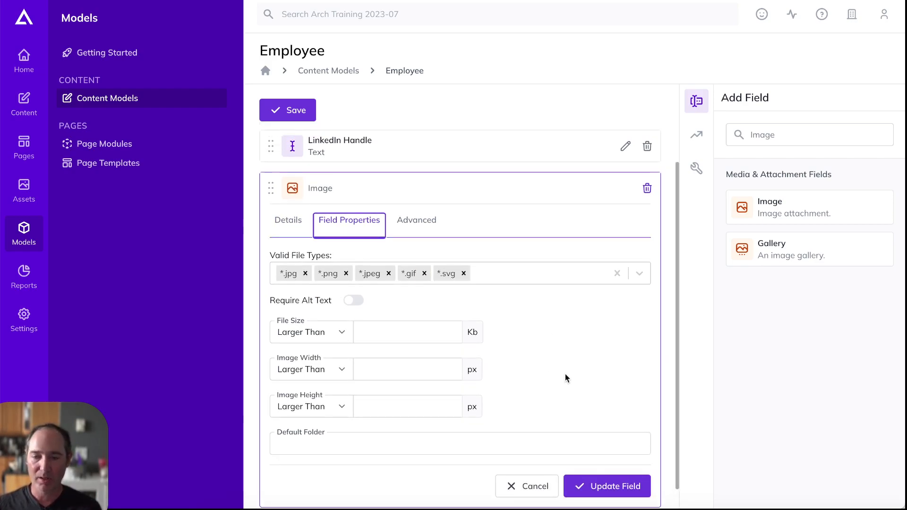
left_click(574, 310)
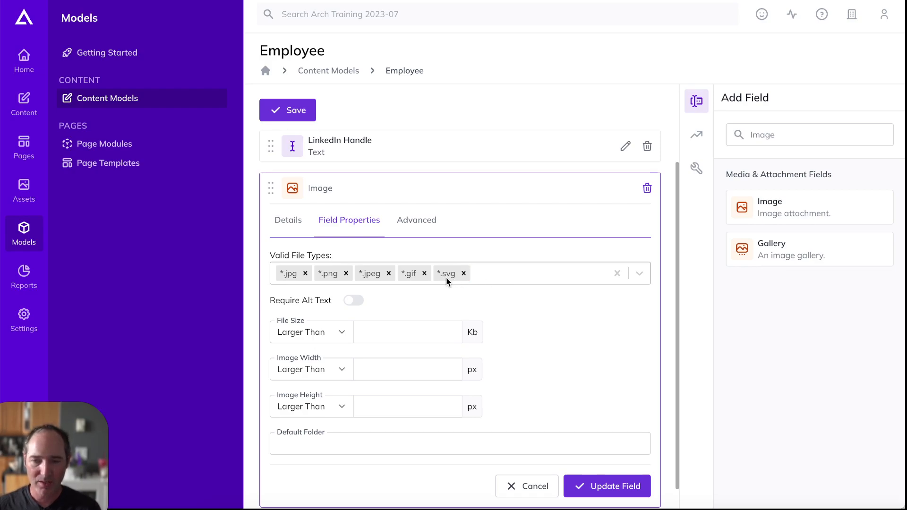
left_click(463, 273)
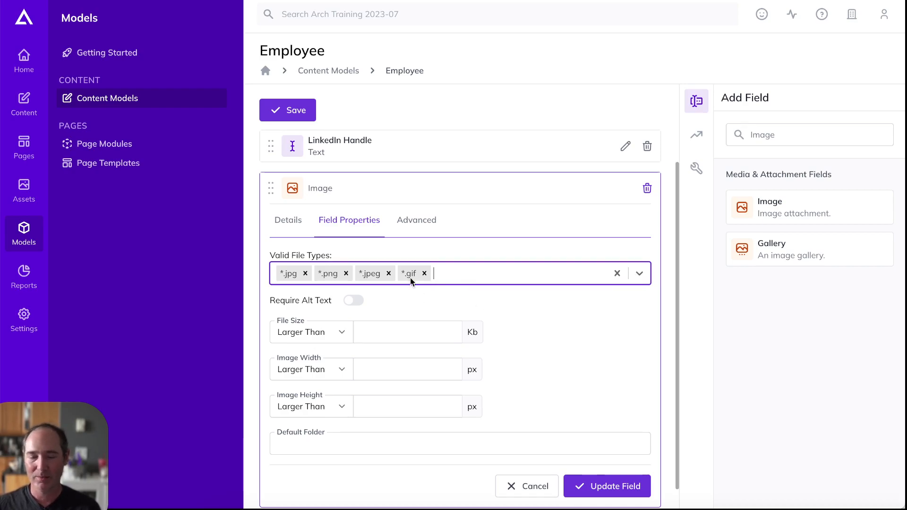
left_click(422, 274)
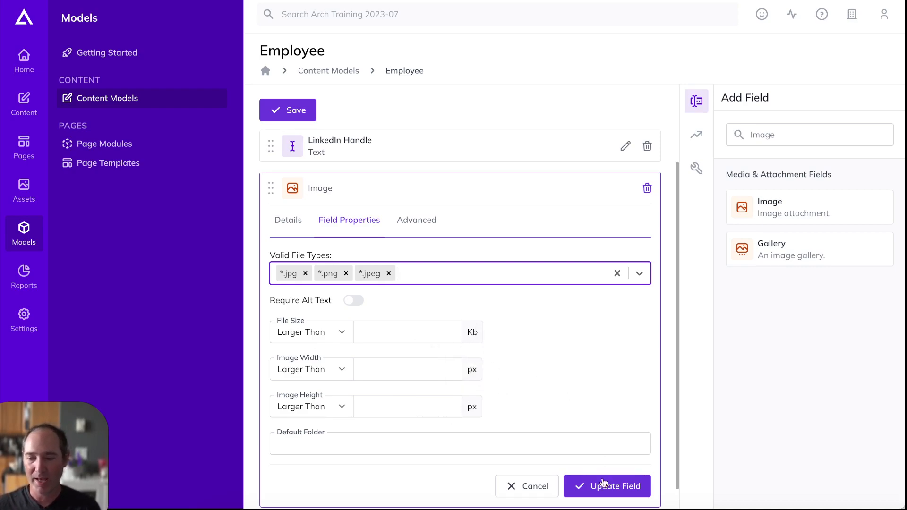
left_click(615, 491)
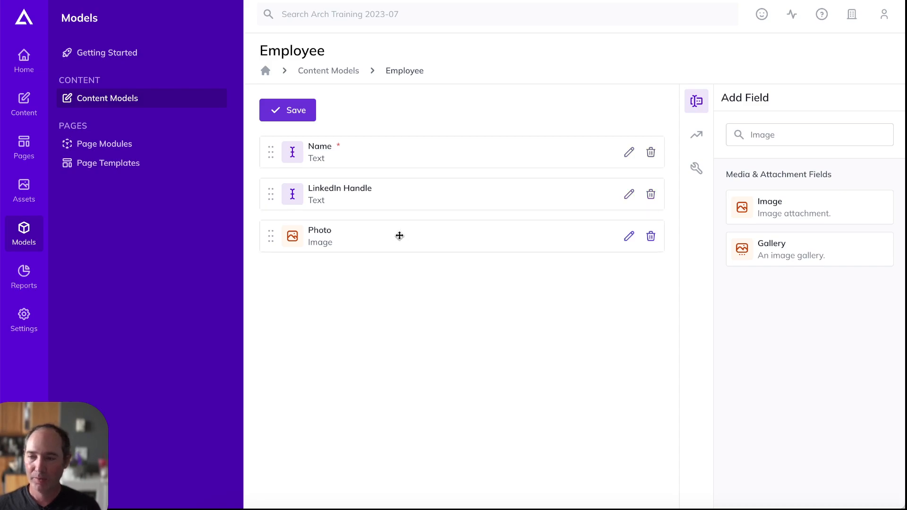
Clear the field filter and add a Multi-Line Text field labelled 'Bio'
double_click(790, 133)
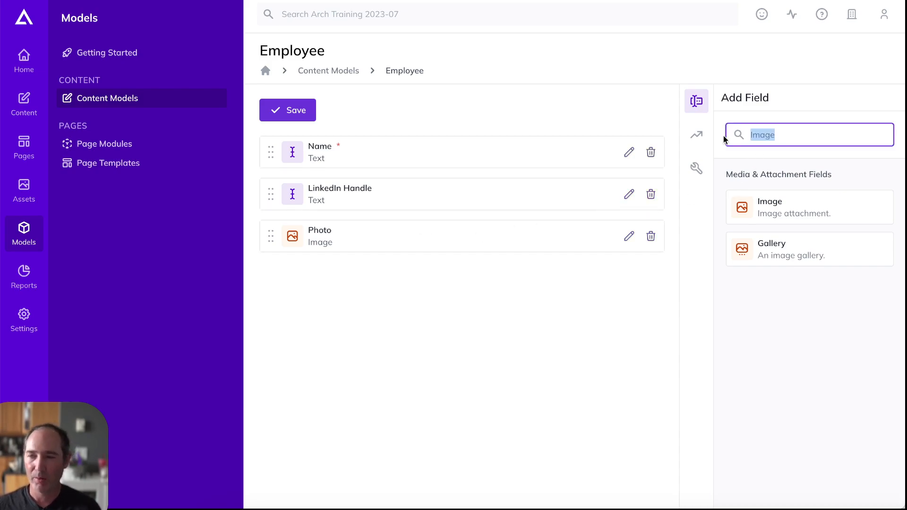
key("BackSpace")
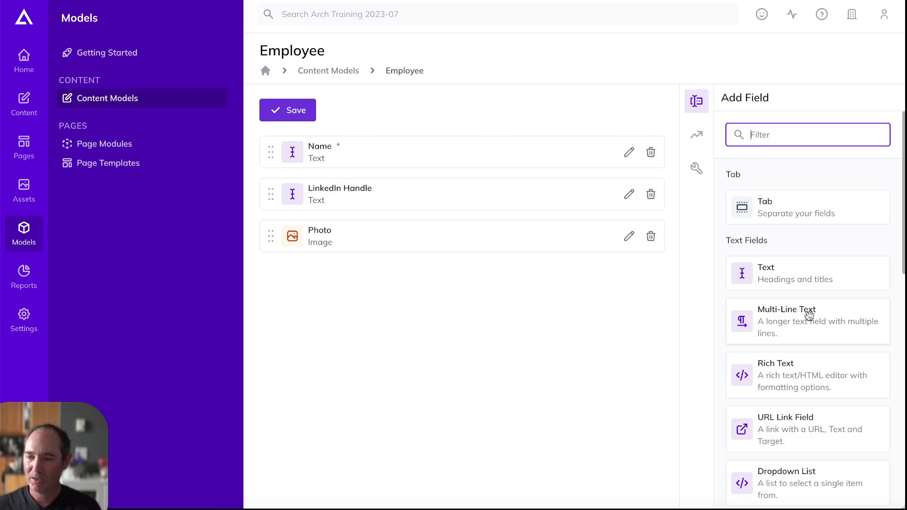
left_click_drag(804, 320, 529, 316)
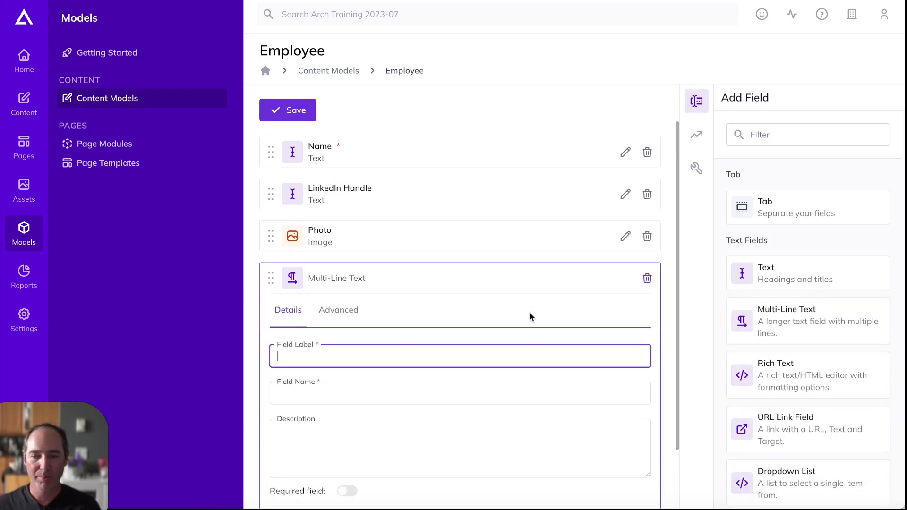
type("Bio")
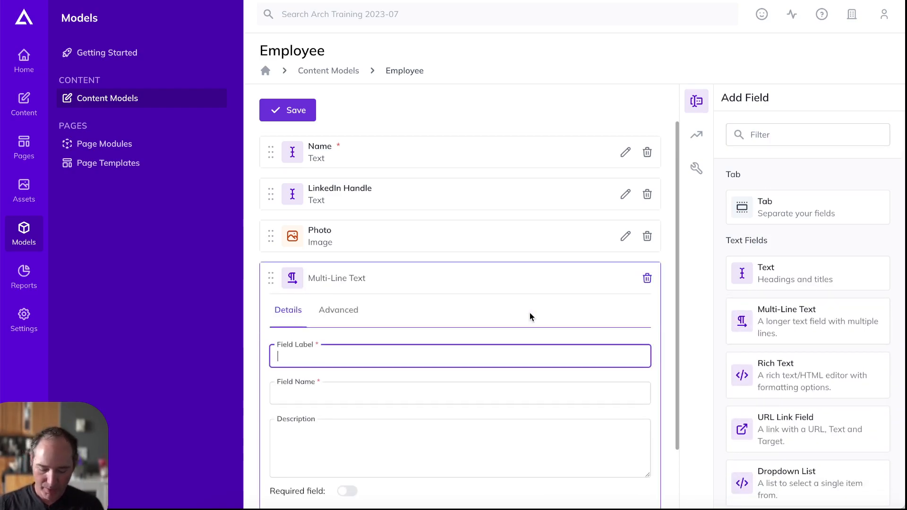
Describe Bio as 'The person's bio. Keep it fairly short!'
scroll(433, 311, "down", 2)
left_click(348, 377)
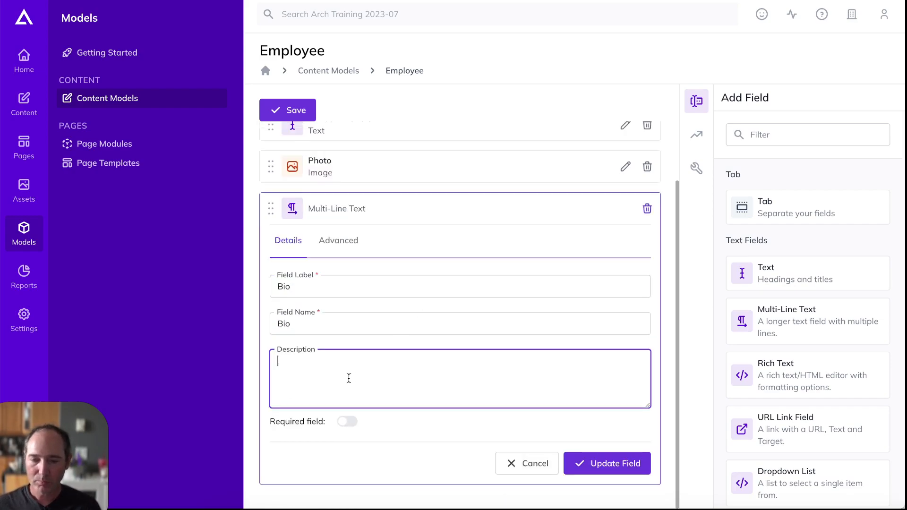
type("The ")
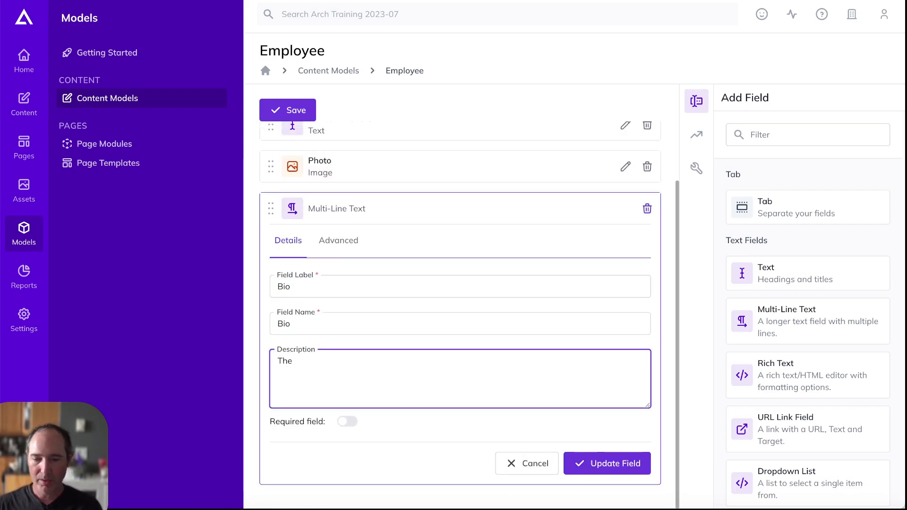
type("p")
key("BackSpace")
key("BackSpace")
type("per")
key("BackSpace")
key("BackSpace")
key("BackSpace")
type("er")
key("BackSpace")
key("BackSpace")
key("BackSpace")
type("per")
key("BackSpace")
key("BackSpace")
key("BackSpace")
type("person's bio")
key("BackSpace")
type(".  Keep it f")
type("iarly")
key("BackSpace")
type("airly")
key("BackSpace")
key("BackSpace")
key("BackSpace")
key("BackSpace")
key("BackSpace")
type("airly short!")
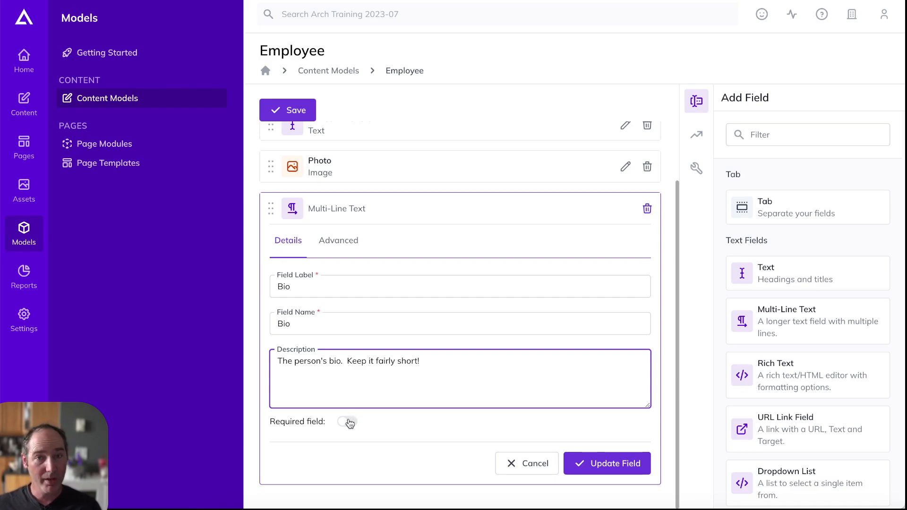
Make Bio required with a 1000-character maximum length and apply the field
left_click(349, 423)
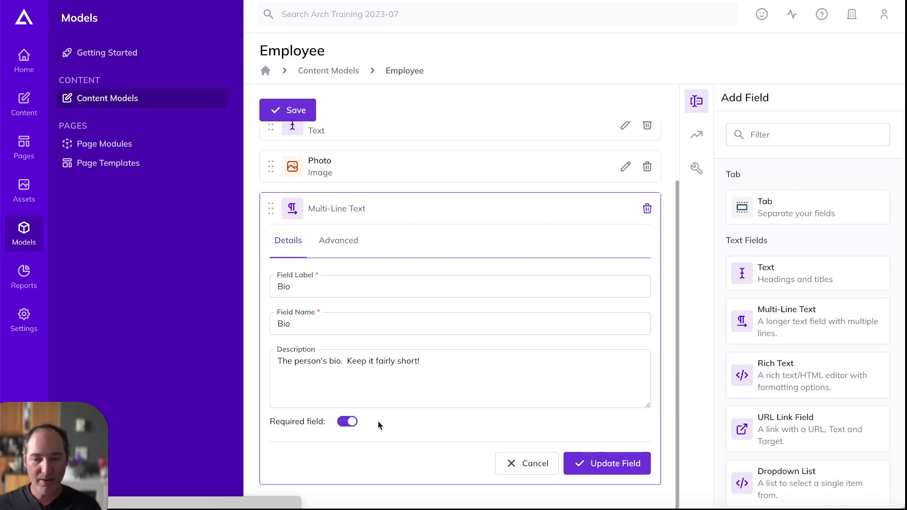
left_click(340, 241)
left_click(351, 286)
type("1000")
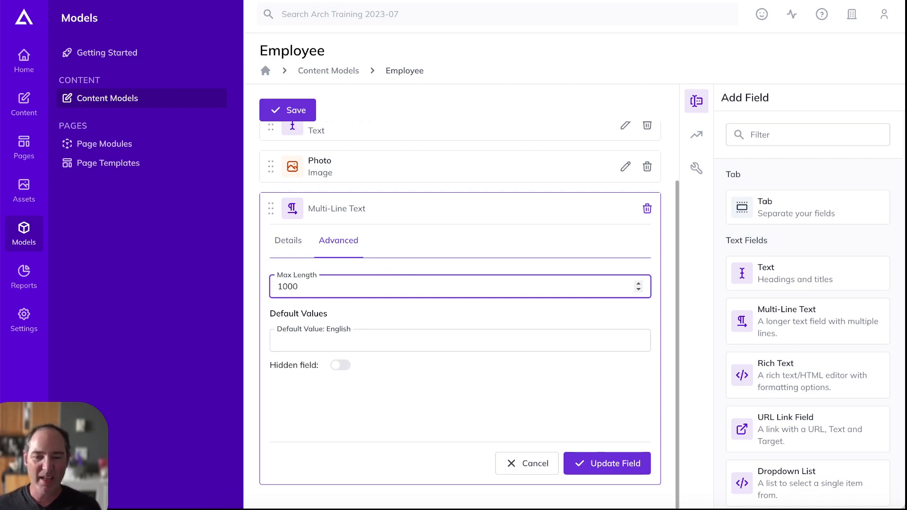
left_click(407, 395)
left_click(625, 468)
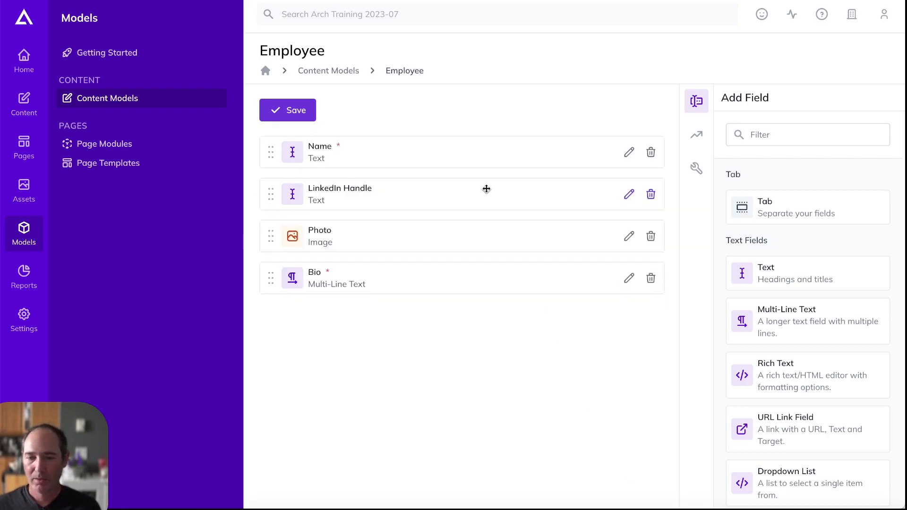
Save the Employee model with its Name, LinkedIn Handle, Photo and Bio fields
left_click(292, 110)
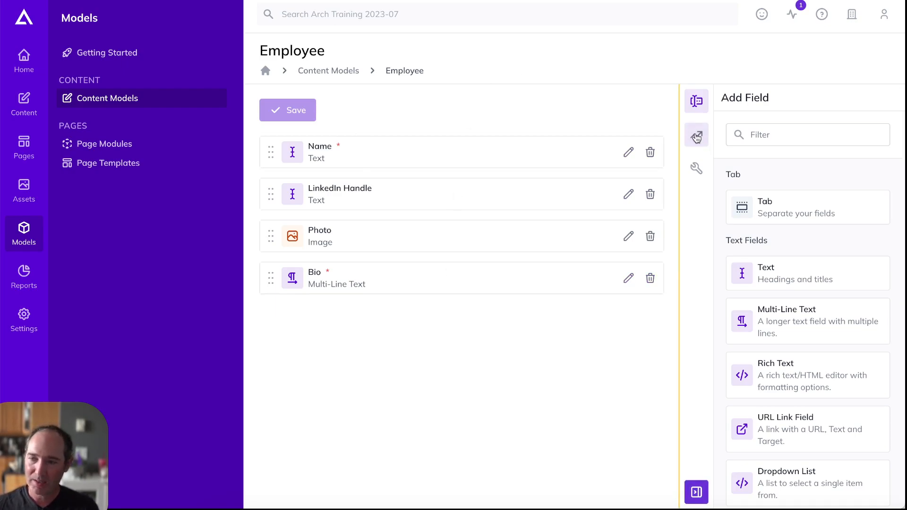
left_click(697, 138)
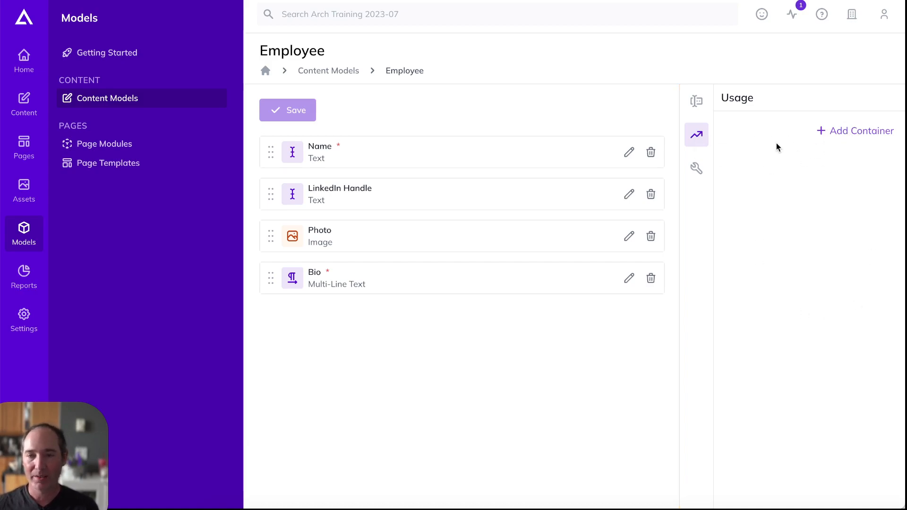
Check the Content area, then reopen the Employee model from Content Models to see its usage
left_click(26, 108)
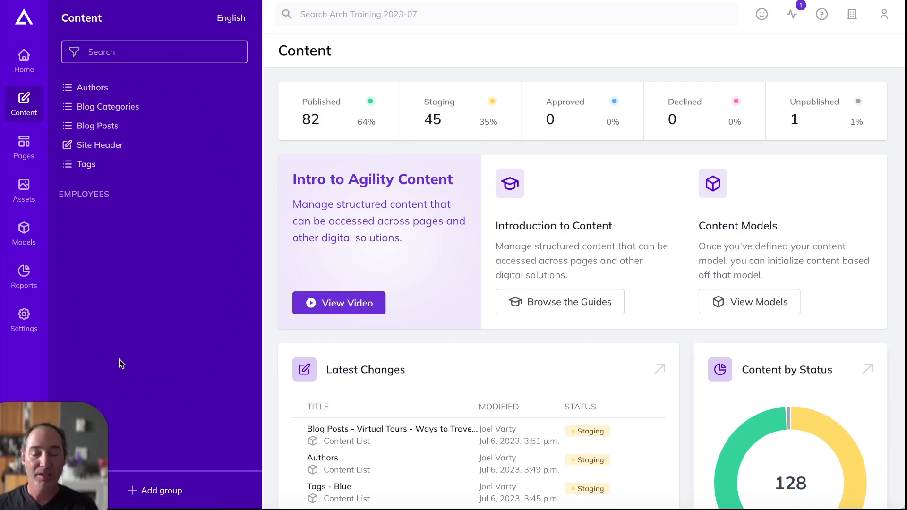
left_click(23, 232)
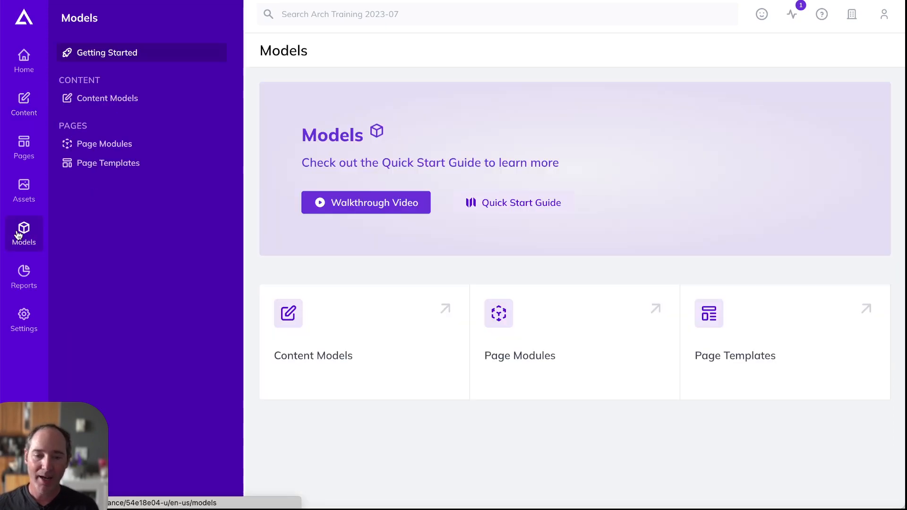
left_click(118, 103)
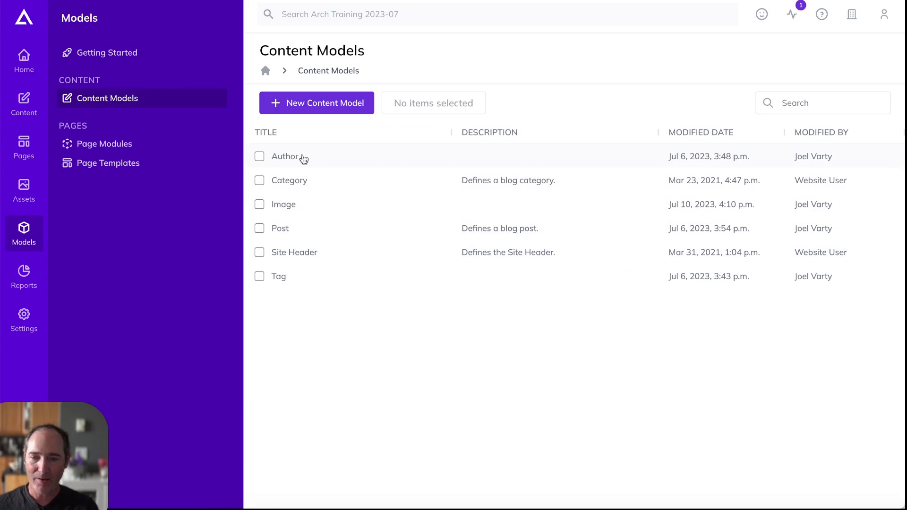
left_click(285, 205)
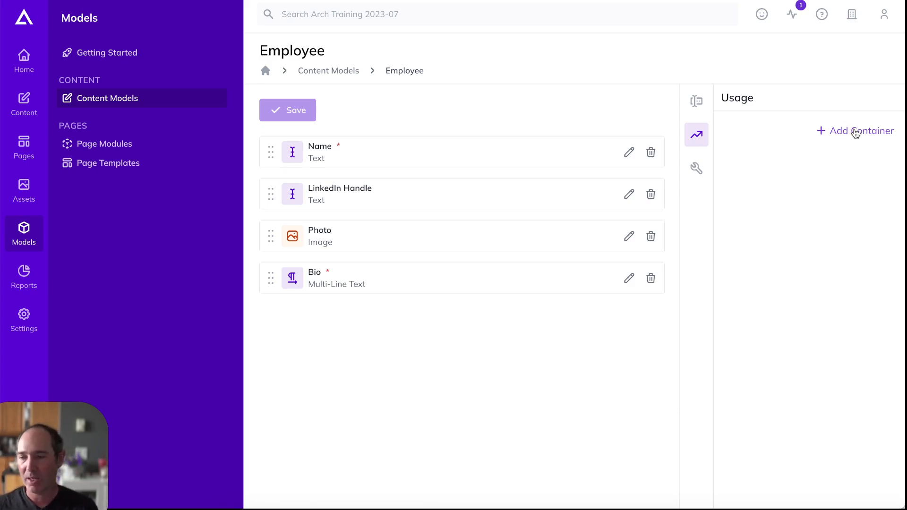
left_click(856, 132)
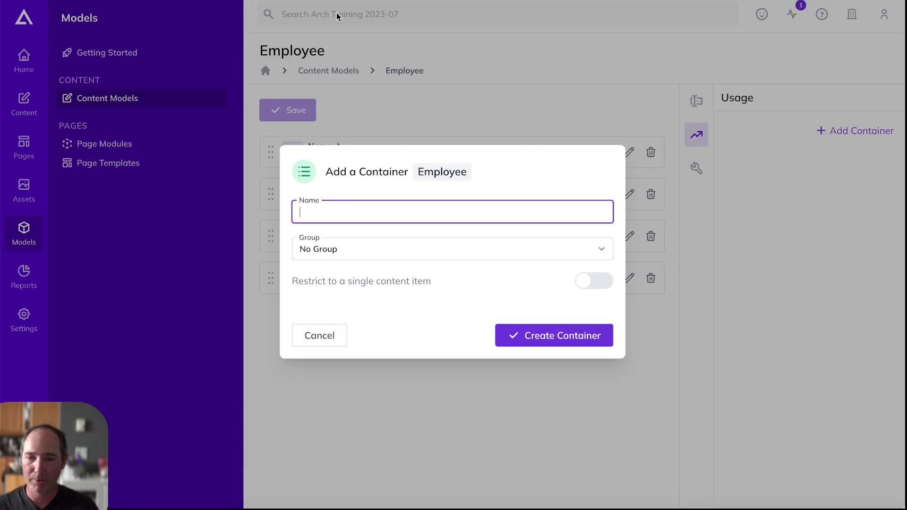
type("Team Members")
left_click(516, 253)
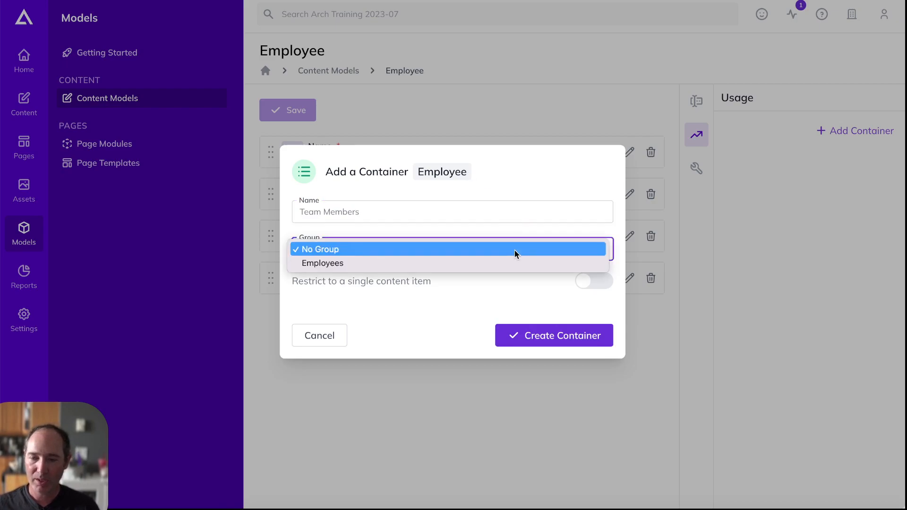
left_click(335, 262)
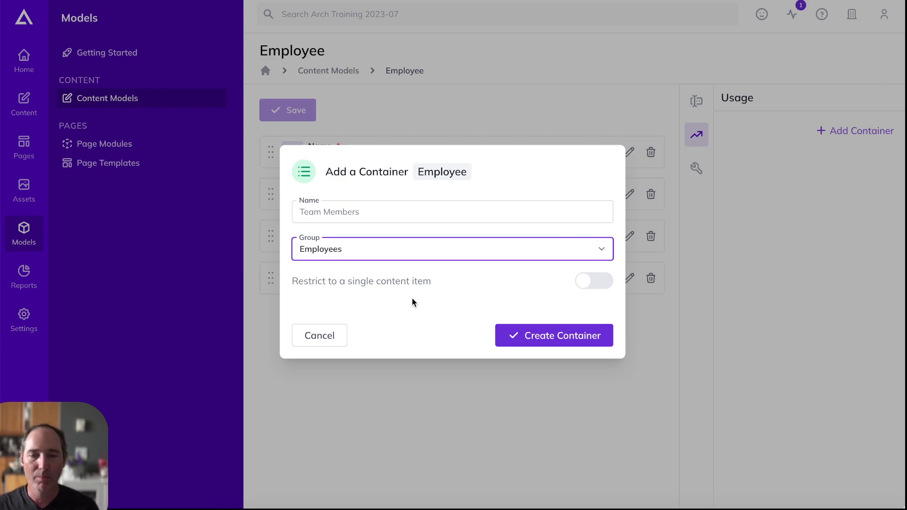
left_click(567, 338)
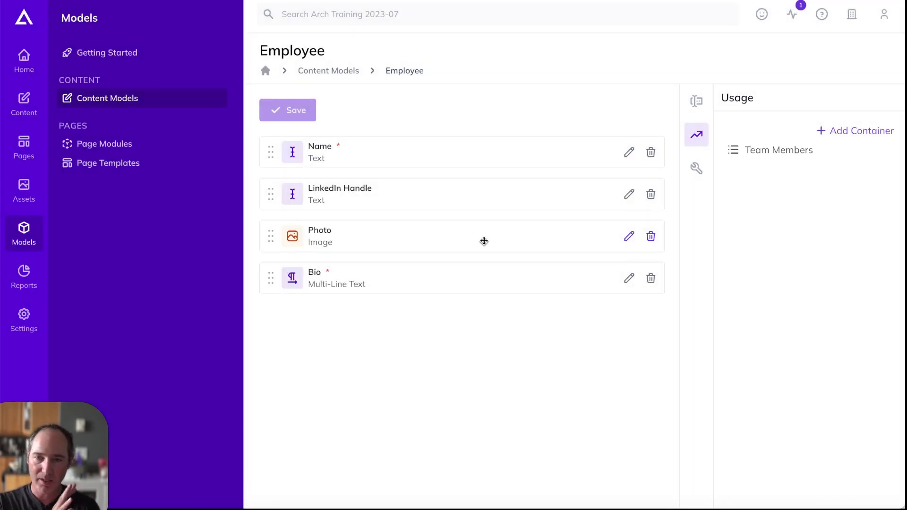
Create an 'Executives' container for Employee items in the Employees group
left_click(467, 1)
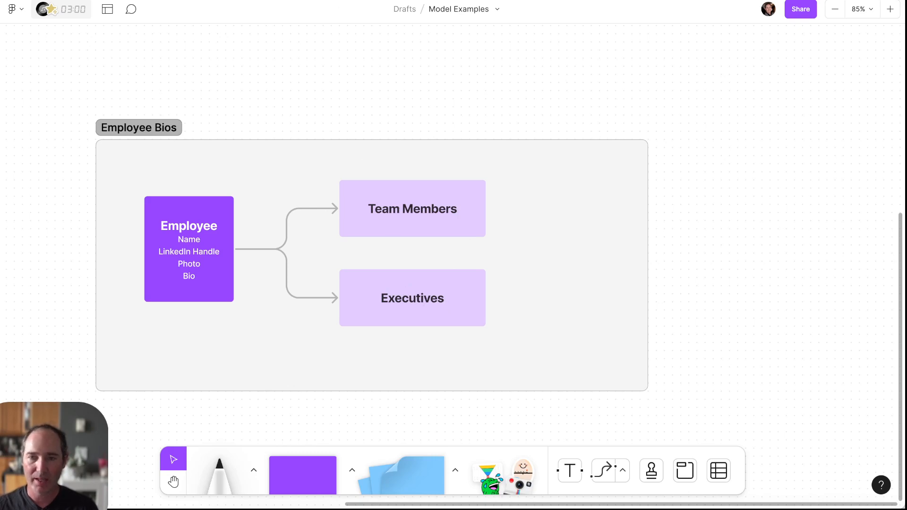
left_click(416, 1)
left_click(841, 131)
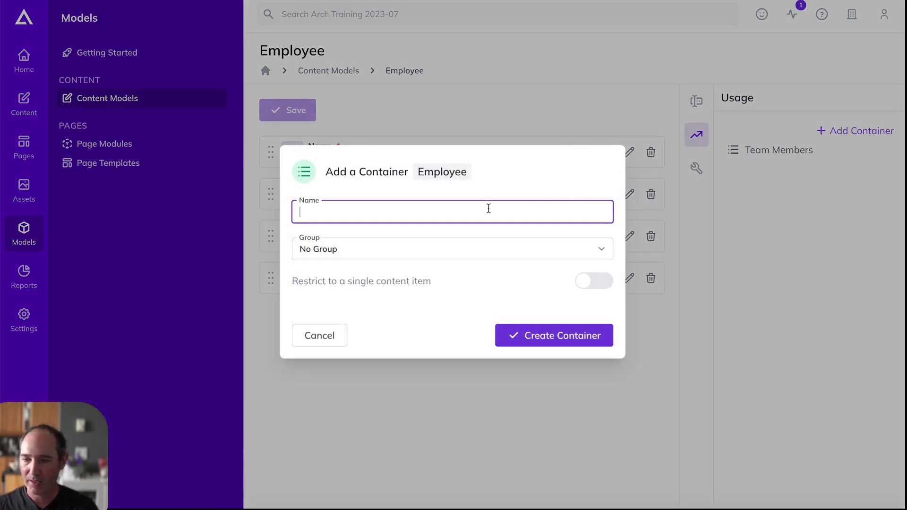
type("Executives")
left_click(383, 258)
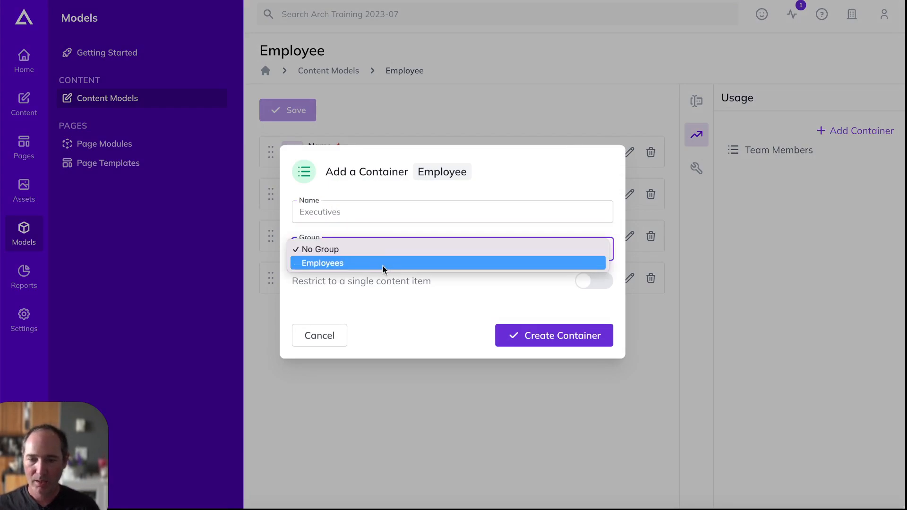
left_click(384, 263)
left_click(568, 340)
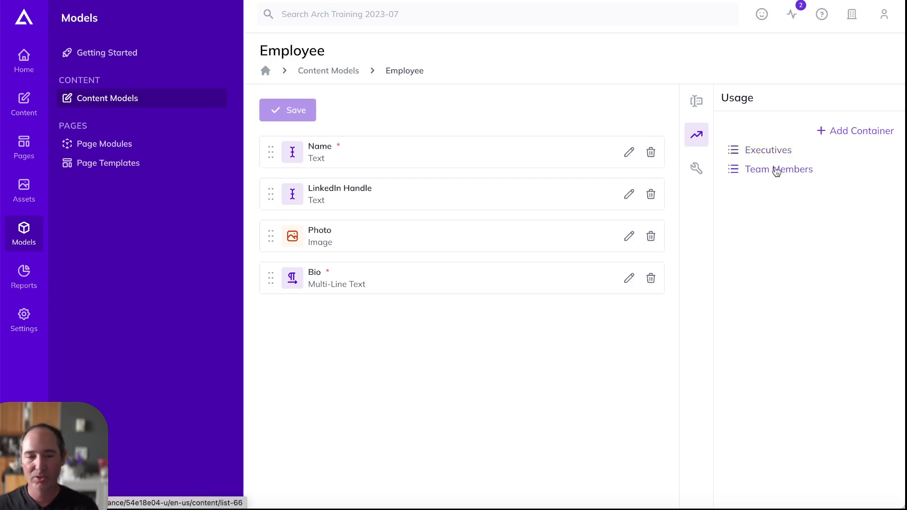
Open the empty Team Members list from the usage panel and check its NAME column options
left_click(776, 171)
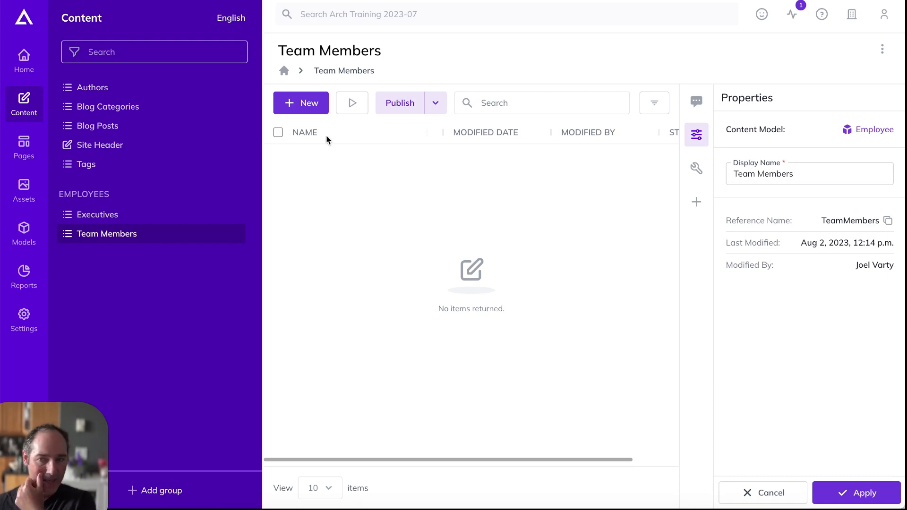
scroll(428, 198, "right", 2)
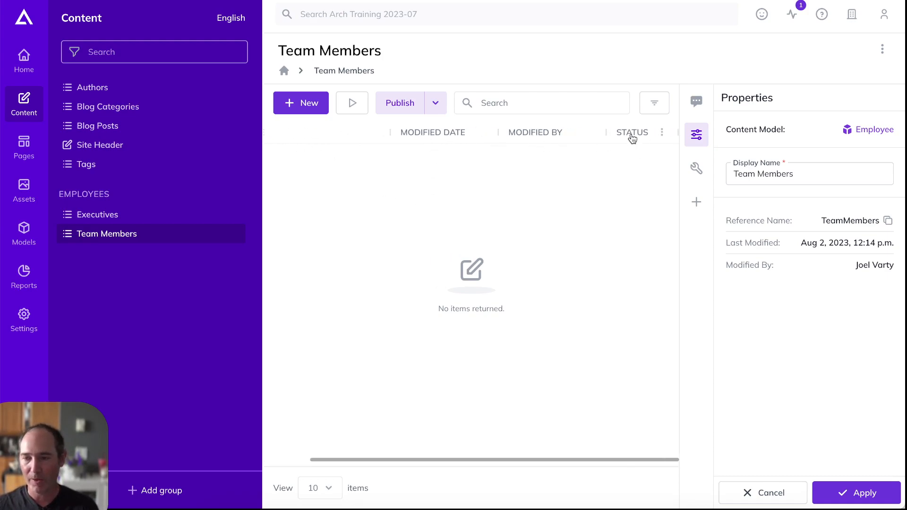
scroll(563, 181, "left", 2)
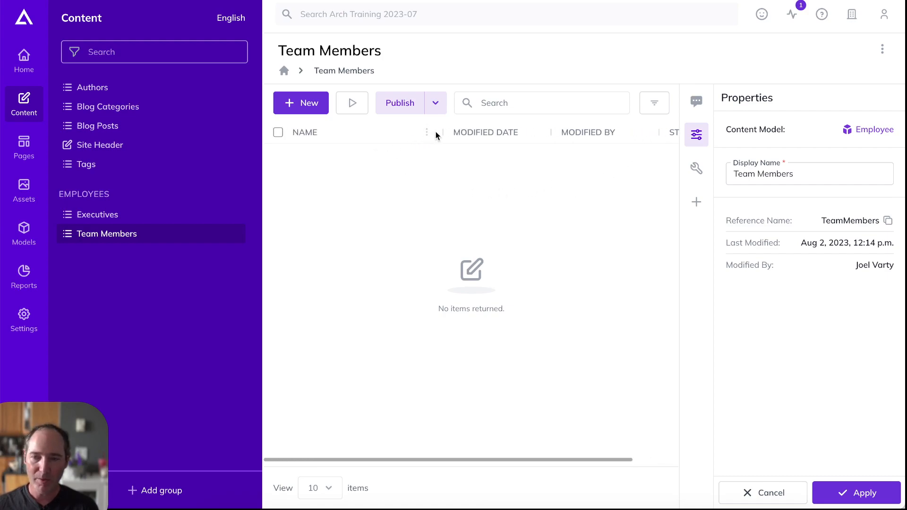
left_click(427, 133)
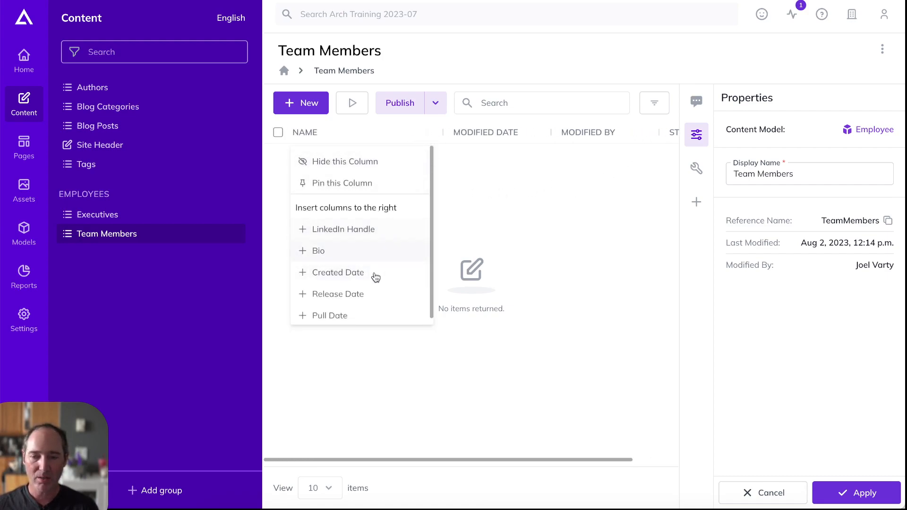
scroll(374, 251, "down", 1)
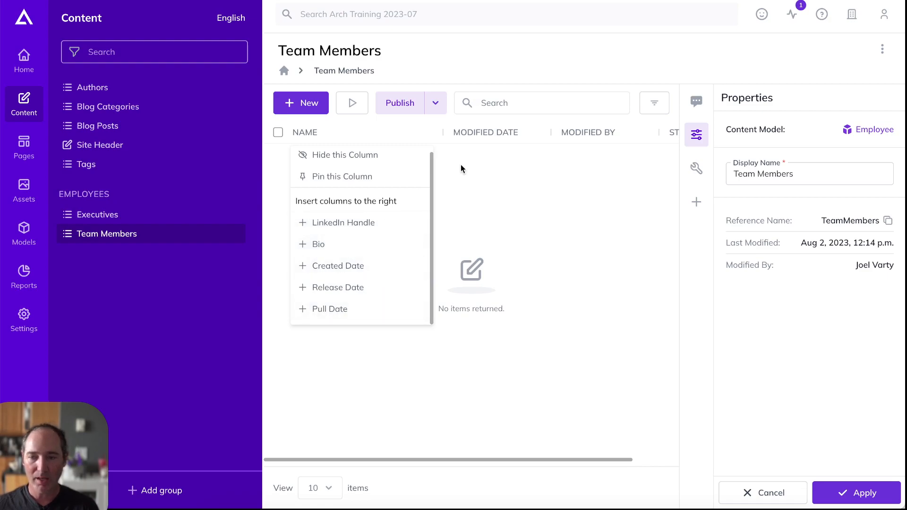
double_click(482, 65)
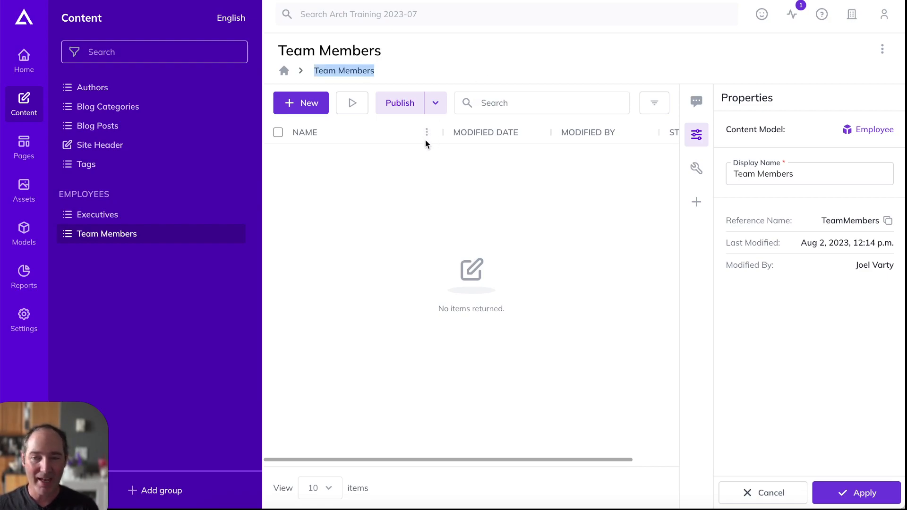
left_click(485, 62)
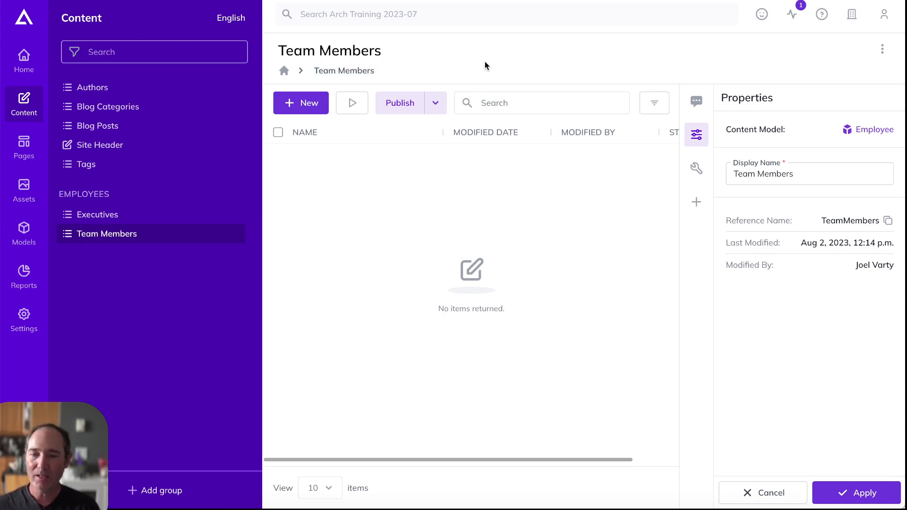
Start a new Team Members item with the person's full name and LinkedIn handle
left_click(314, 103)
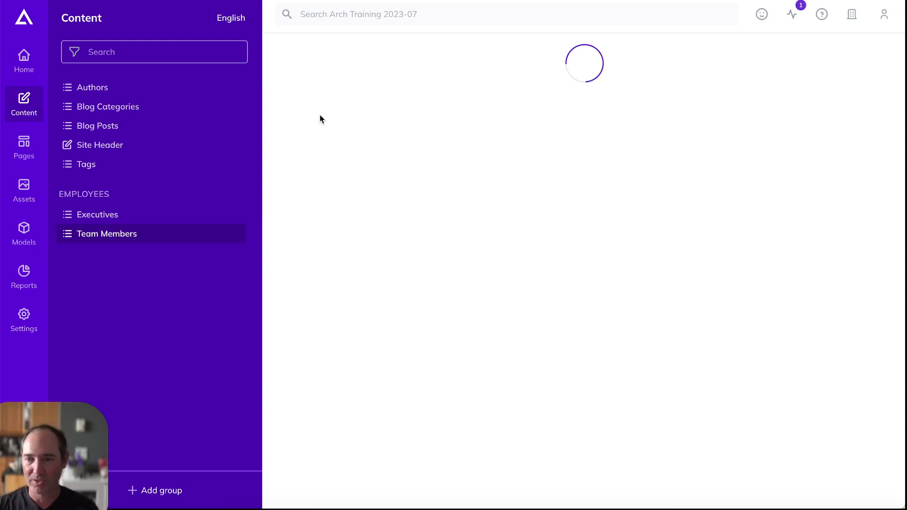
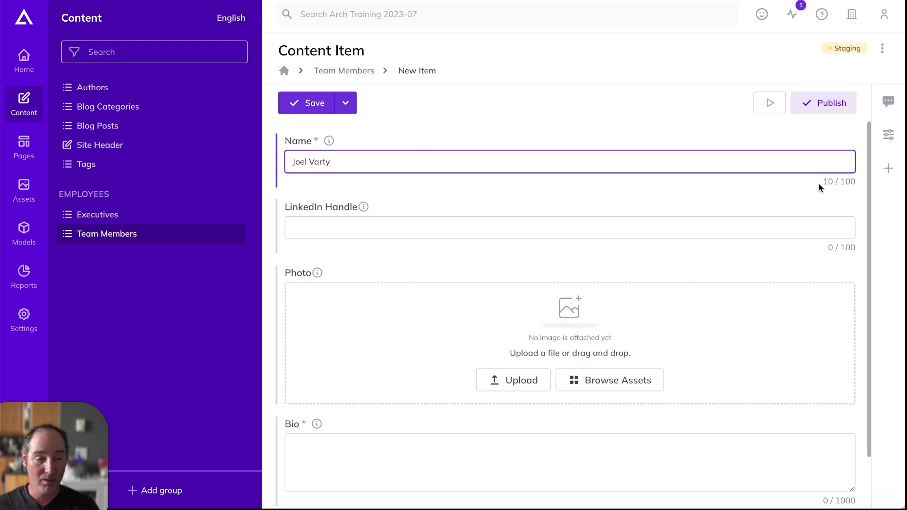
mouse_move(332, 140)
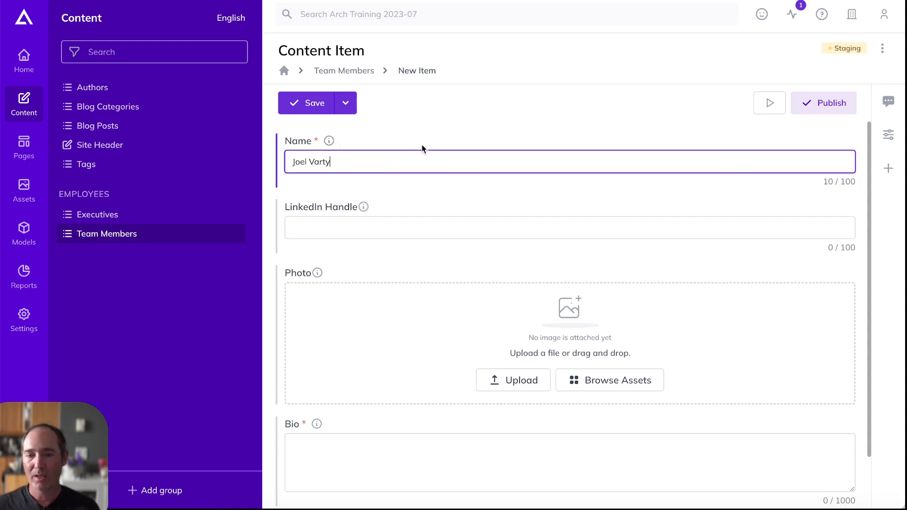
left_click(386, 227)
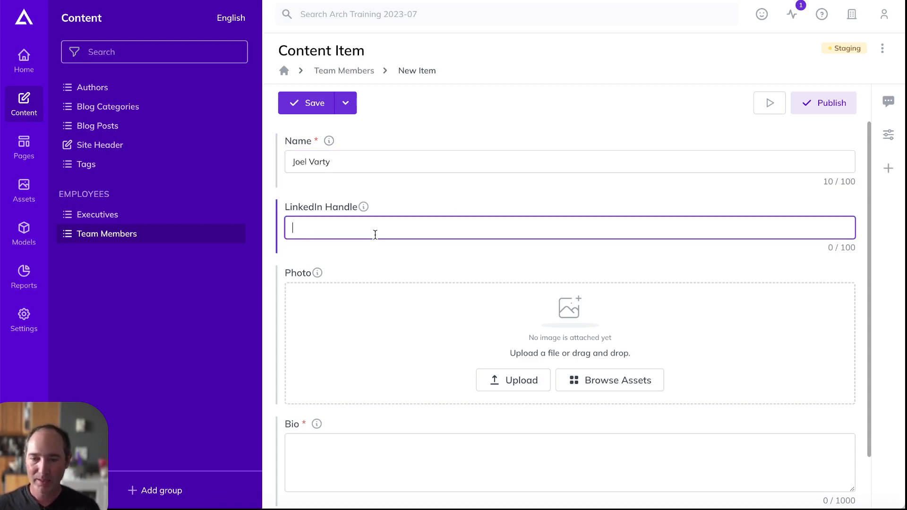
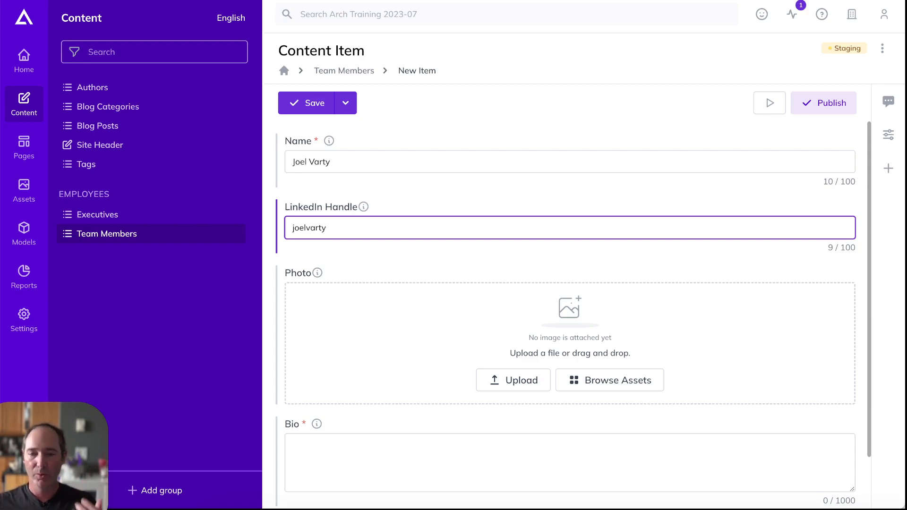
Attempt a save, which fails because Bio is required, then re-enter the LinkedIn handle
left_click_drag(344, 229, 263, 231)
key("BackSpace")
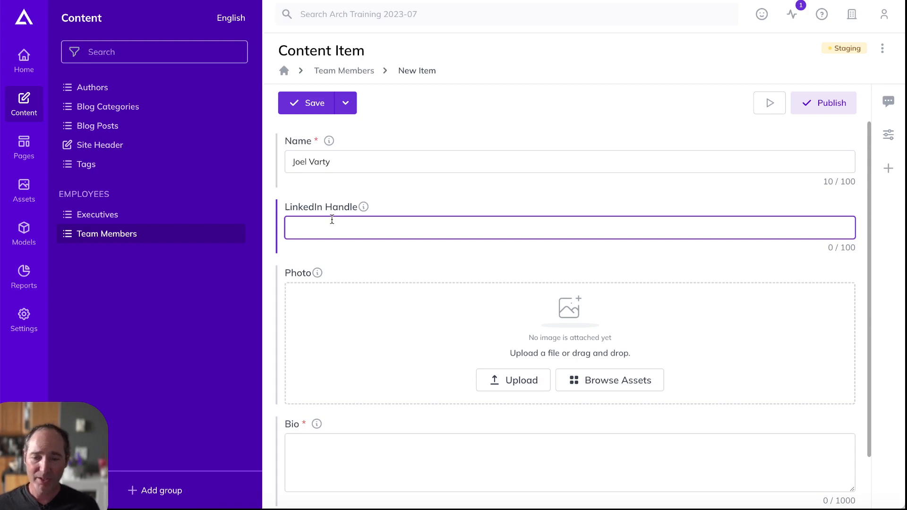
left_click(305, 104)
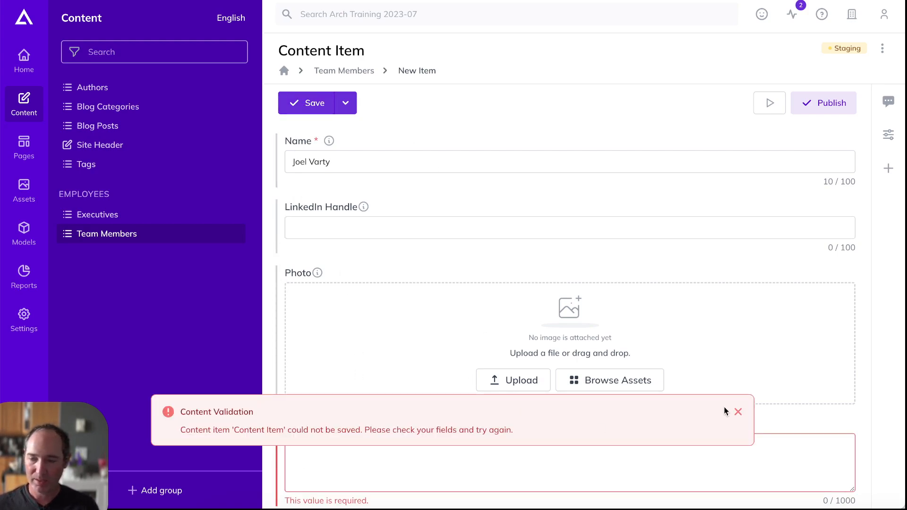
left_click(737, 413)
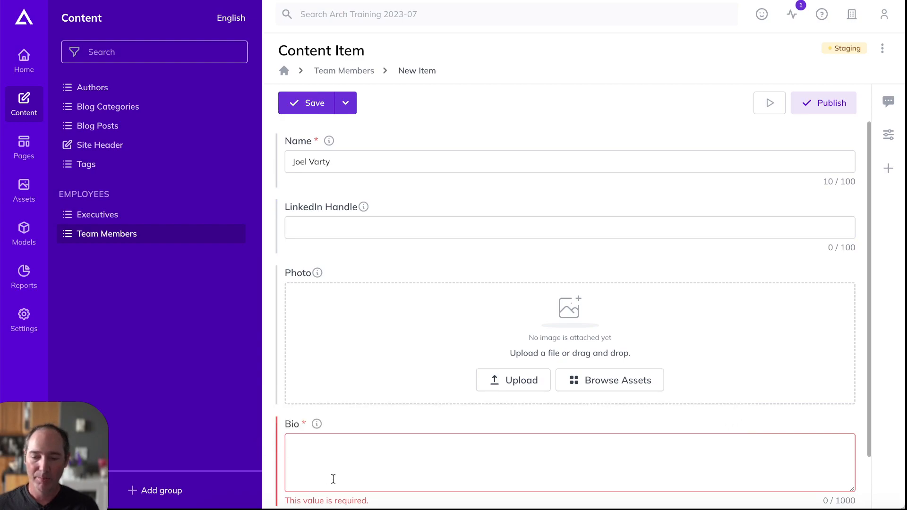
left_click(331, 228)
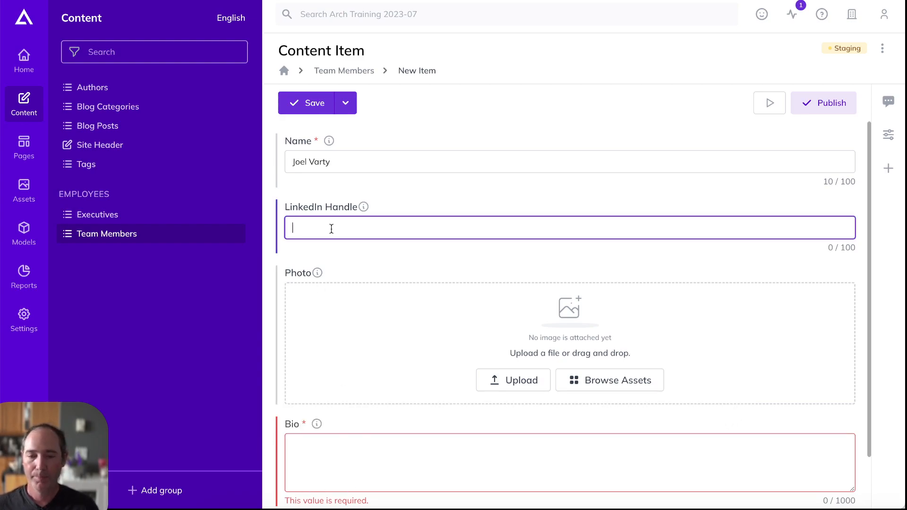
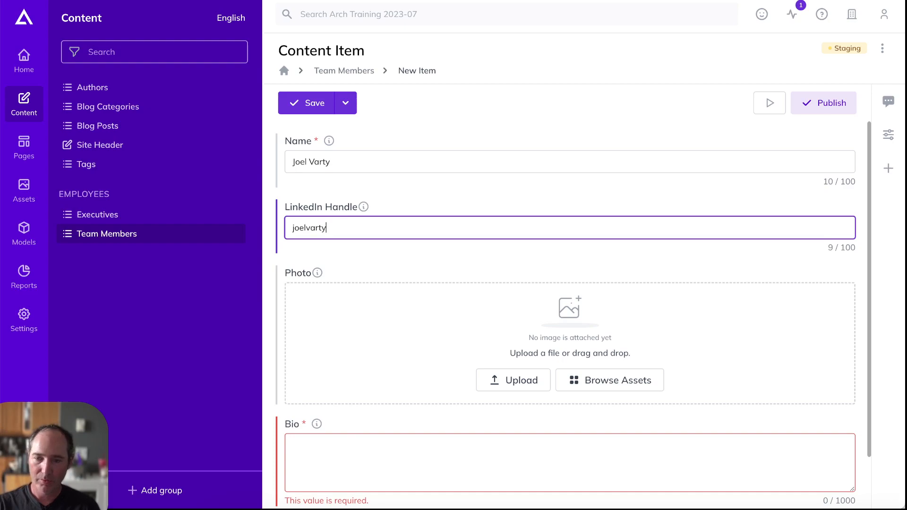
Upload the square 400x400 headshot JPEG from the computer as the item's Photo
left_click(513, 380)
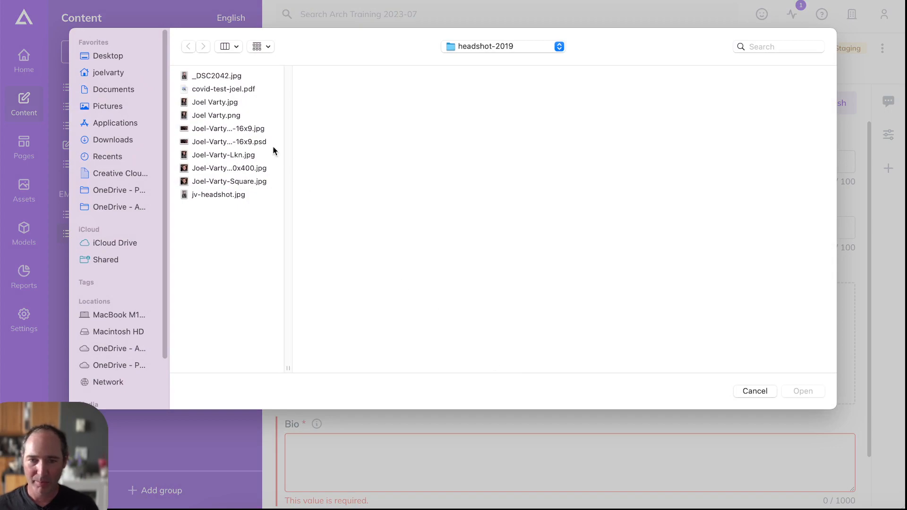
left_click(214, 102)
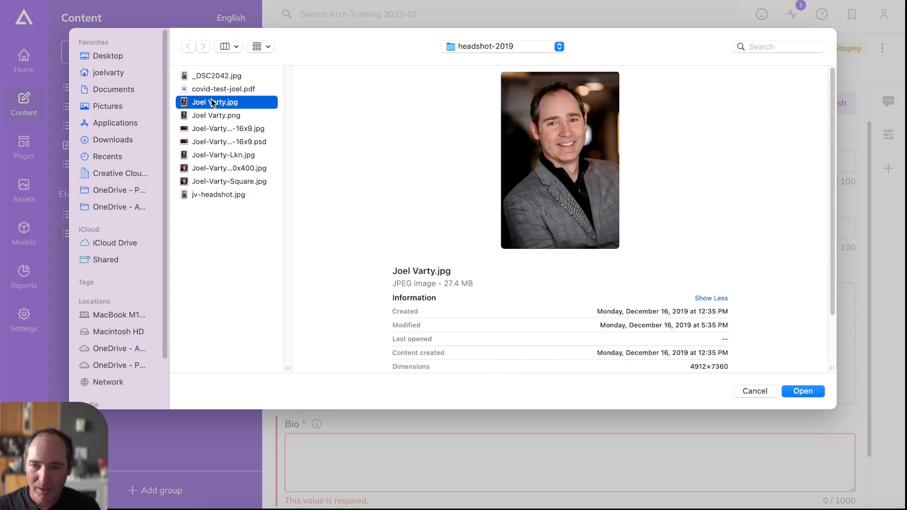
left_click(211, 168)
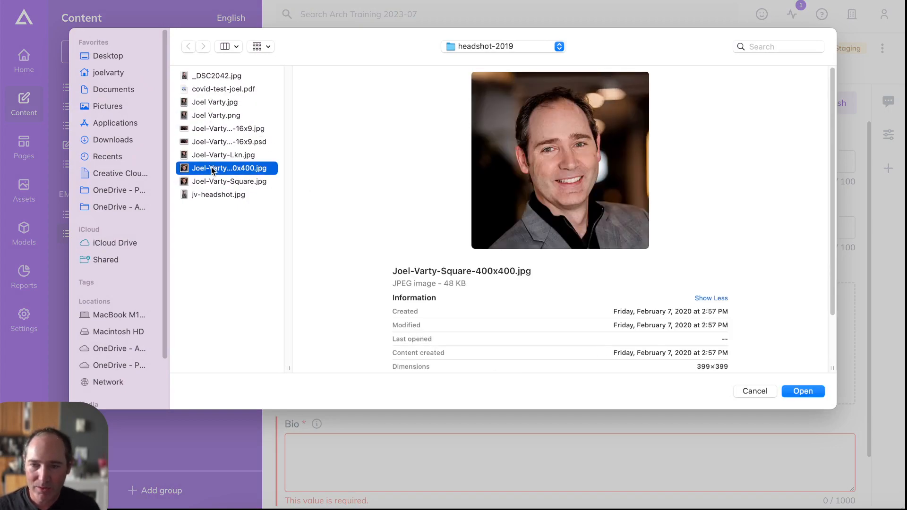
left_click(812, 391)
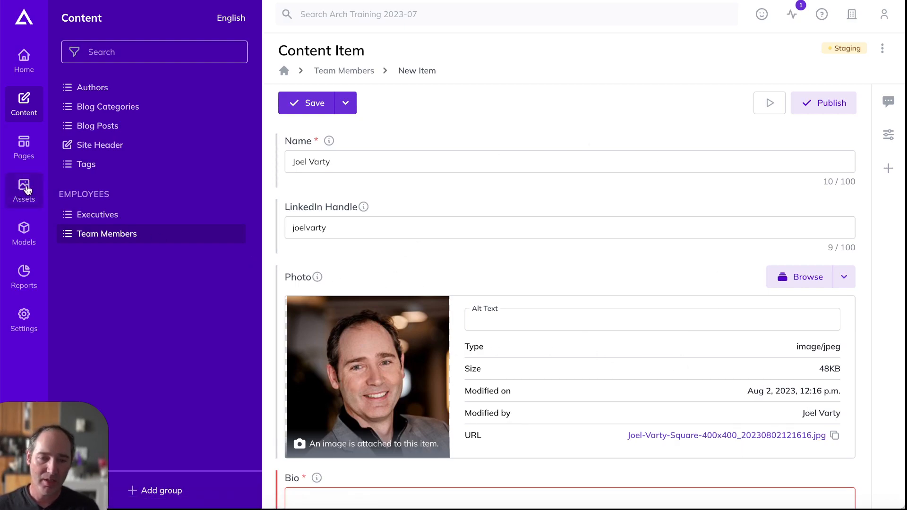
Check the photo alt-text field, the Bio field and the name entered in Name
left_click(548, 316)
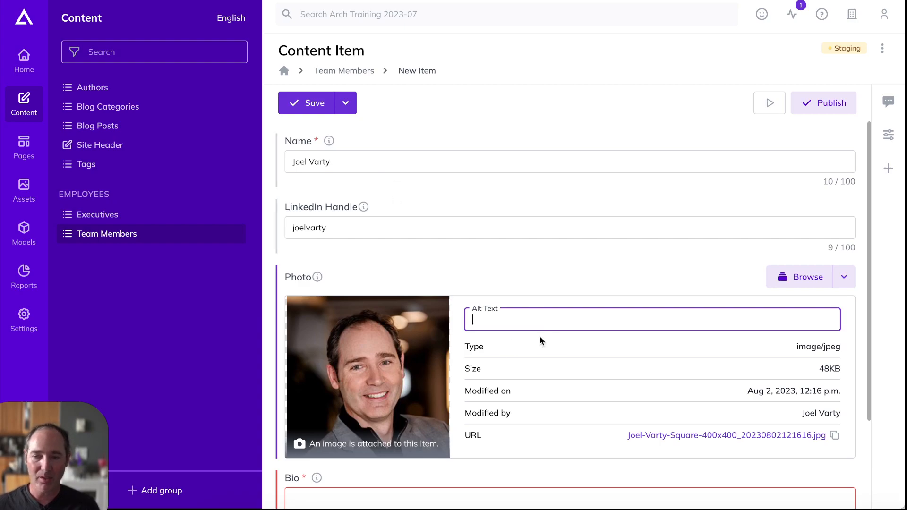
scroll(530, 321, "down", 3)
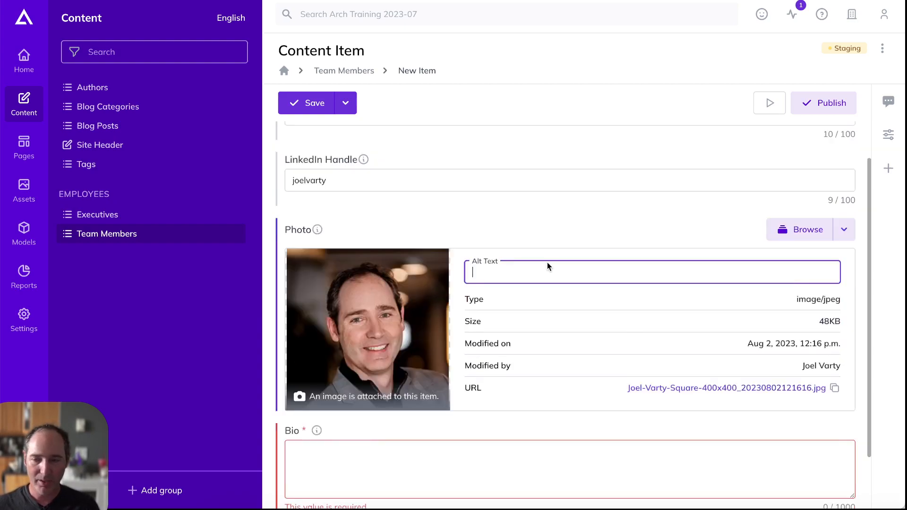
left_click(362, 414)
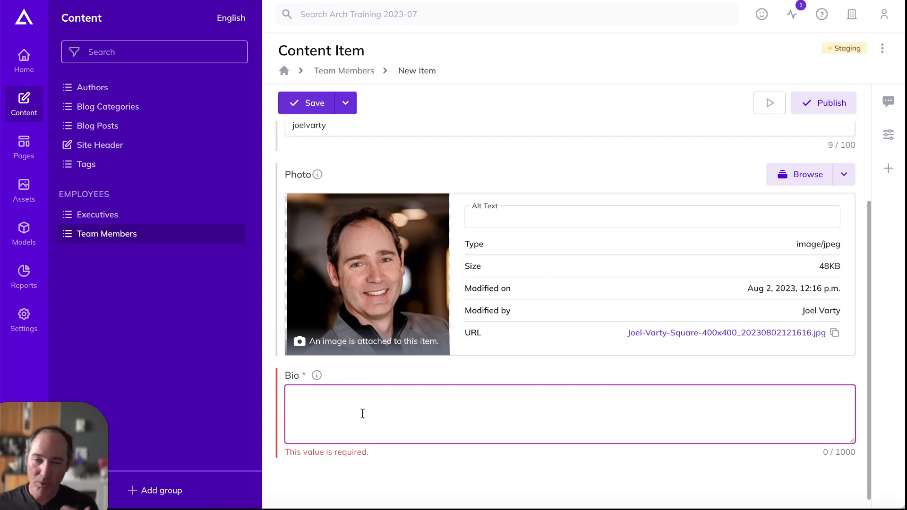
scroll(528, 270, "up", 3)
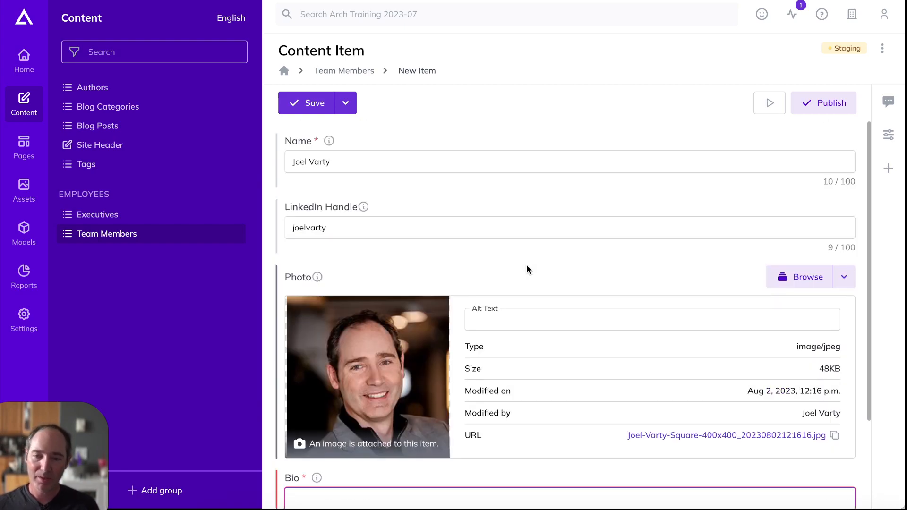
left_click_drag(356, 158, 287, 158)
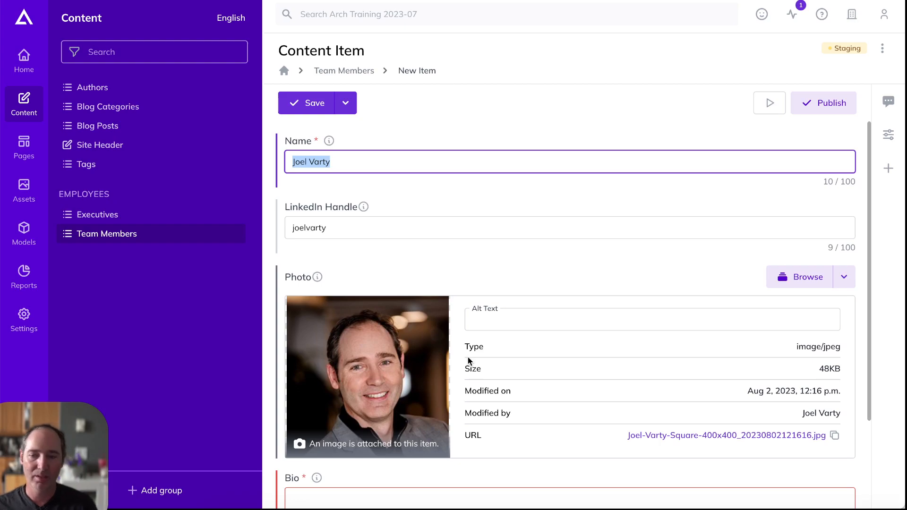
scroll(539, 304, "down", 3)
Write a two-line Bio: a line about the person, then 'Another line is OK!'
left_click(368, 399)
type("This is all about JOEL!")
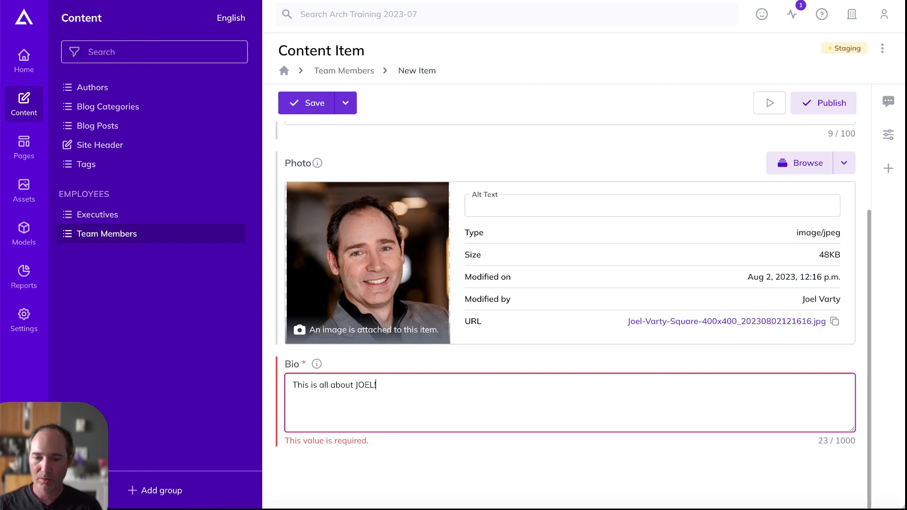
key("Return")
type("AME")
key("BackSpace")
key("BackSpace")
key("BackSpace")
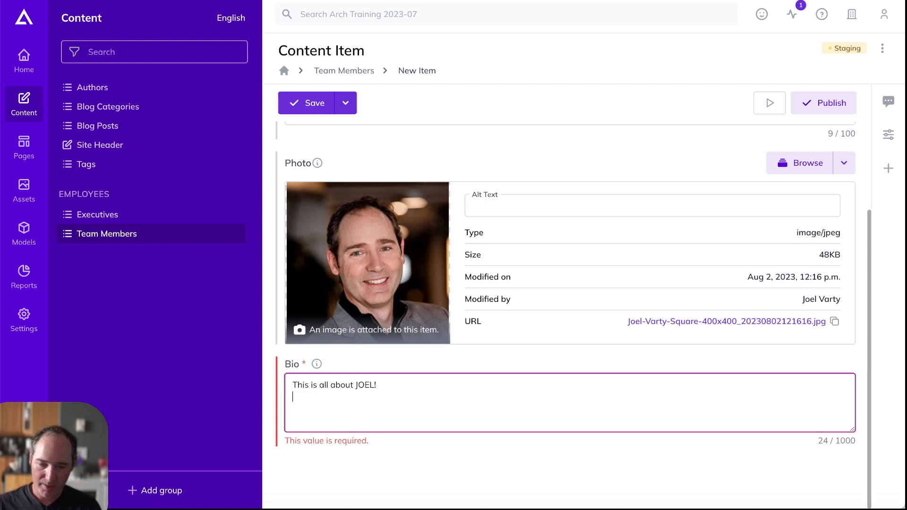
type("Another line ")
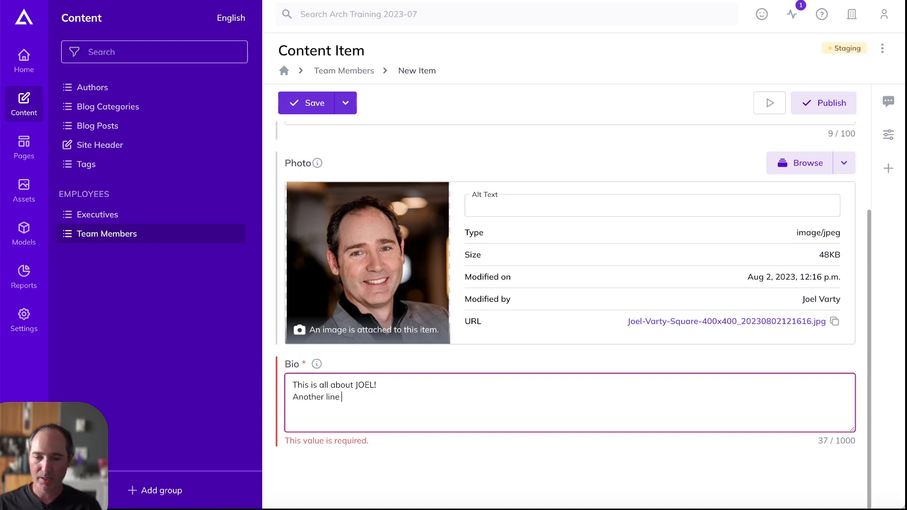
type("is OK!")
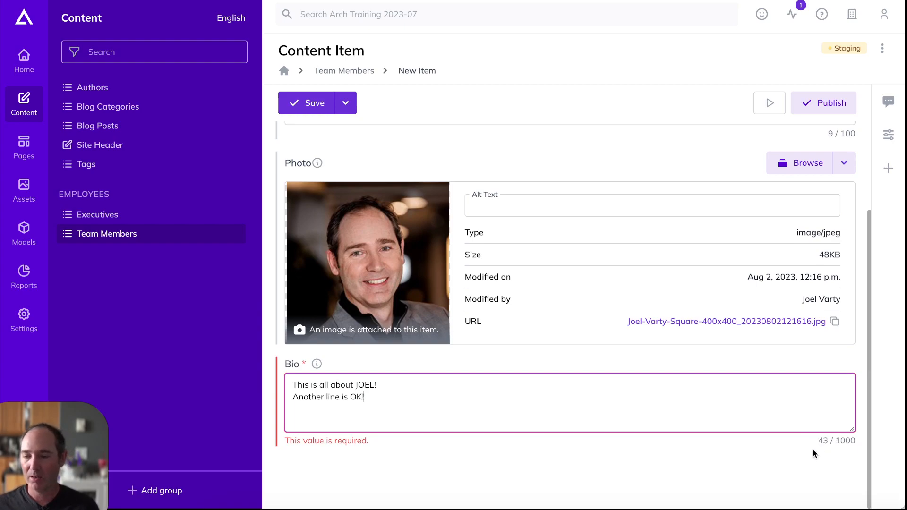
left_click(798, 465)
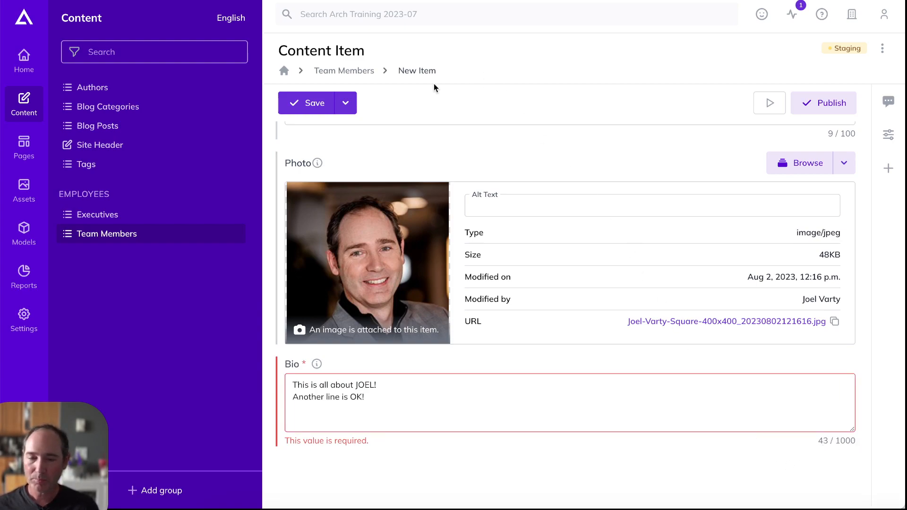
Save the item, return to the Team Members list, try a name search and clear it
left_click(308, 104)
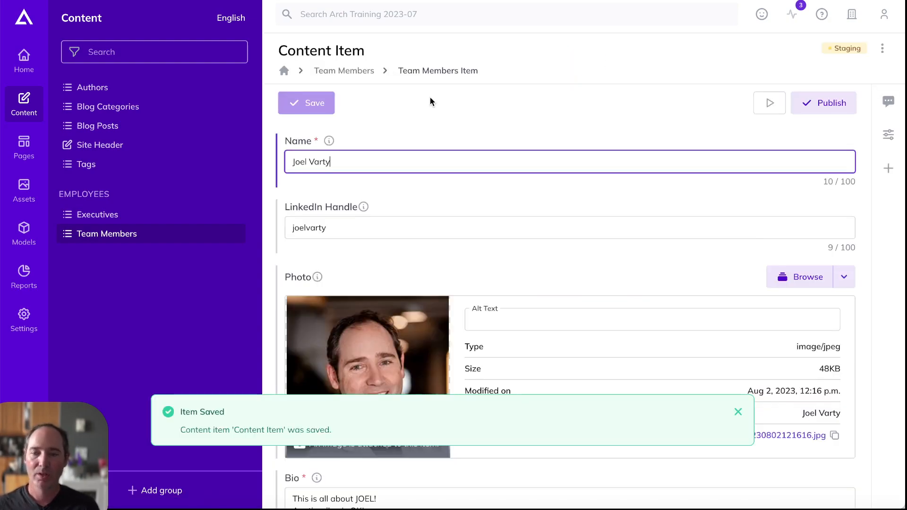
left_click(335, 73)
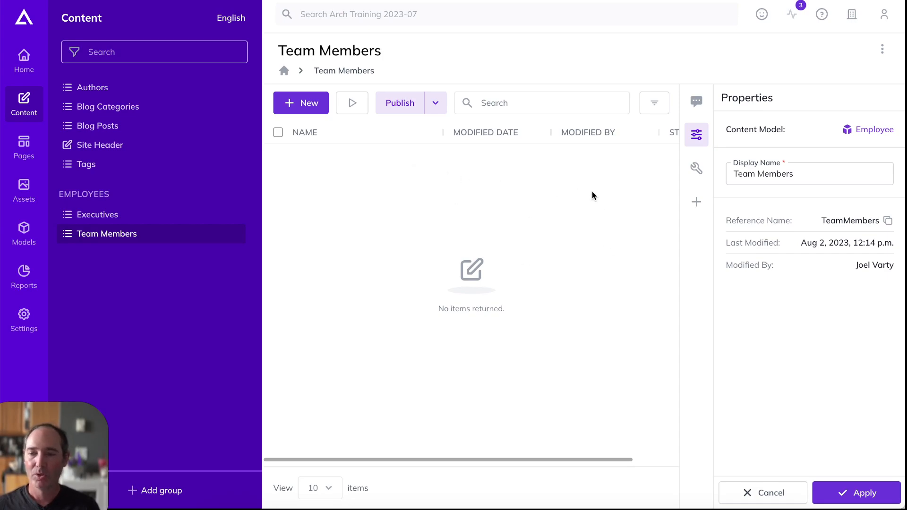
left_click(529, 101)
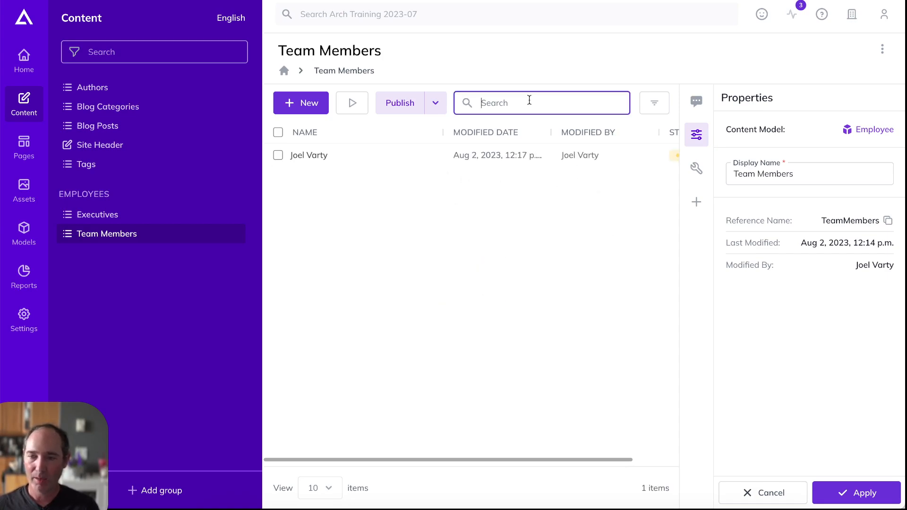
type("Joel")
key("BackSpace")
key("BackSpace")
key("BackSpace")
key("BackSpace")
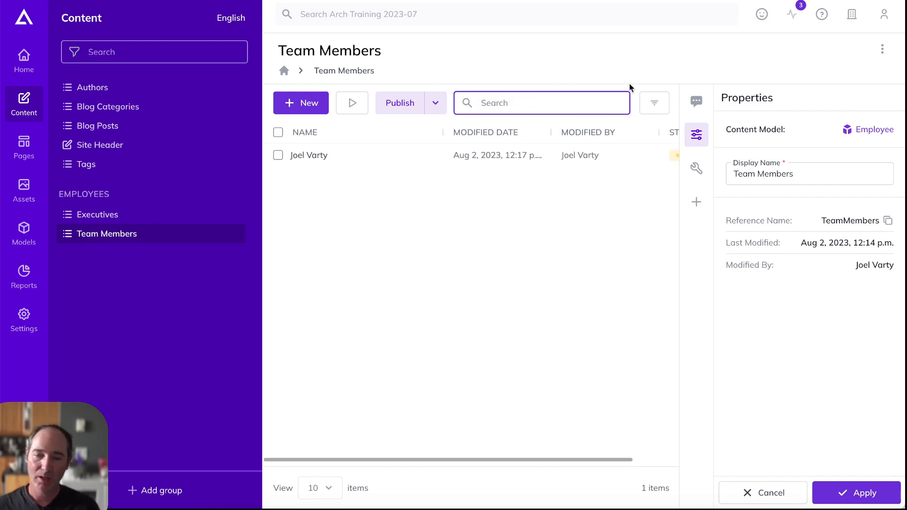
left_click(654, 103)
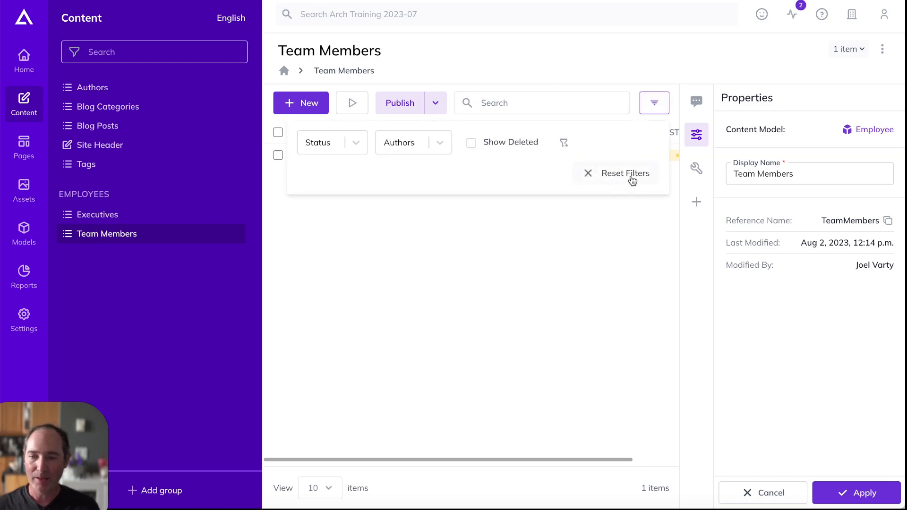
Add a LinkedIn Handle filter matching the person's handle and close the filter panel
left_click(565, 144)
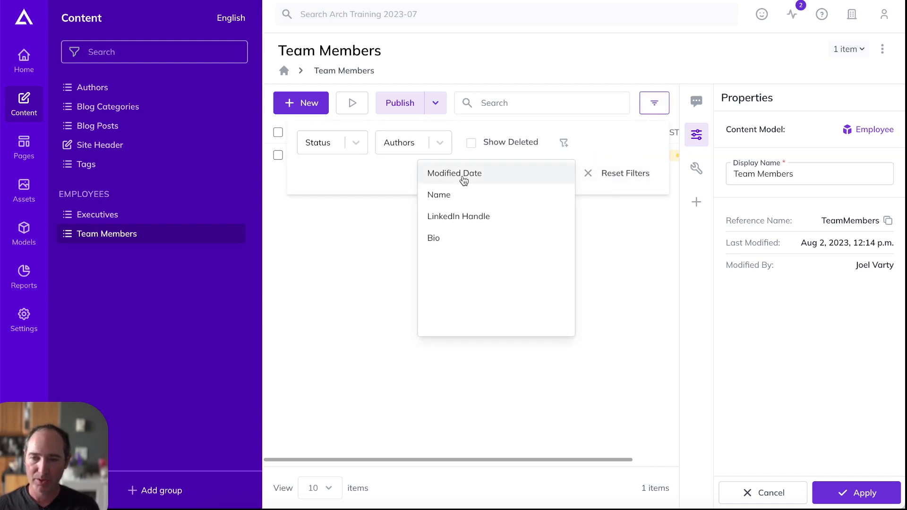
left_click(454, 216)
left_click(346, 185)
type("joel")
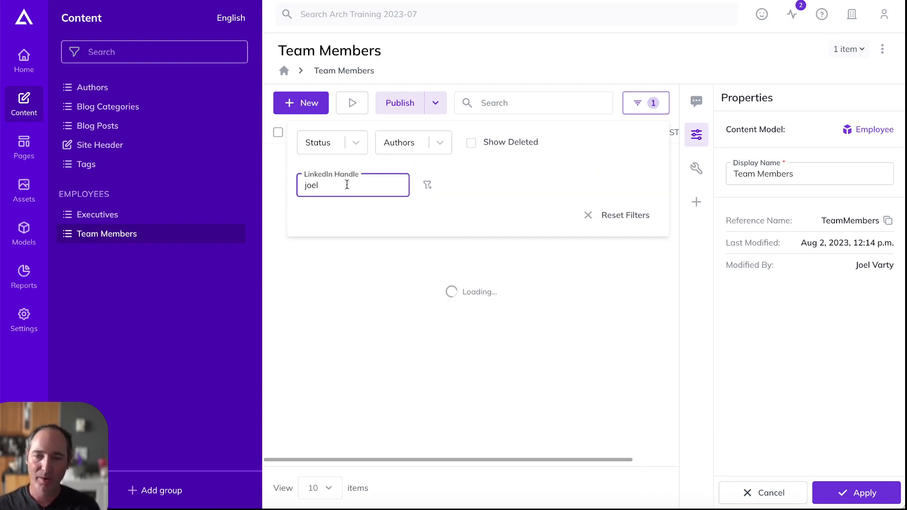
left_click(386, 259)
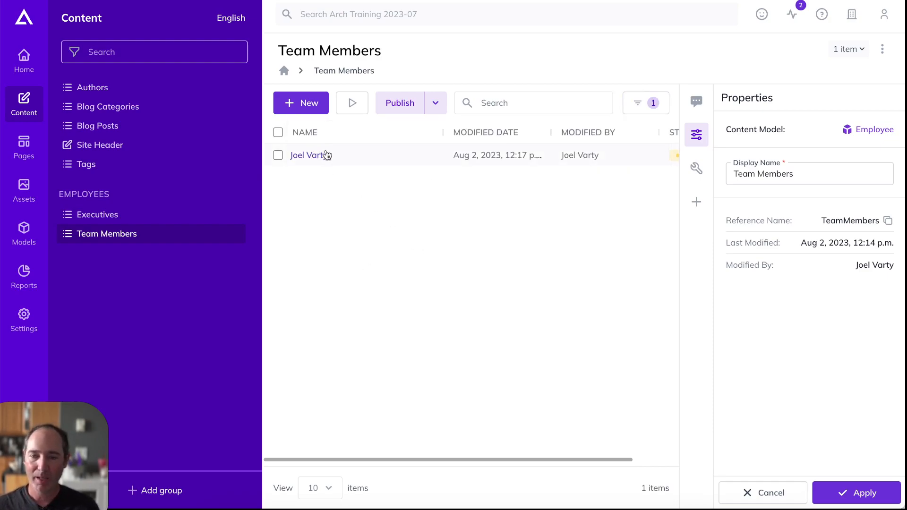
left_click(431, 135)
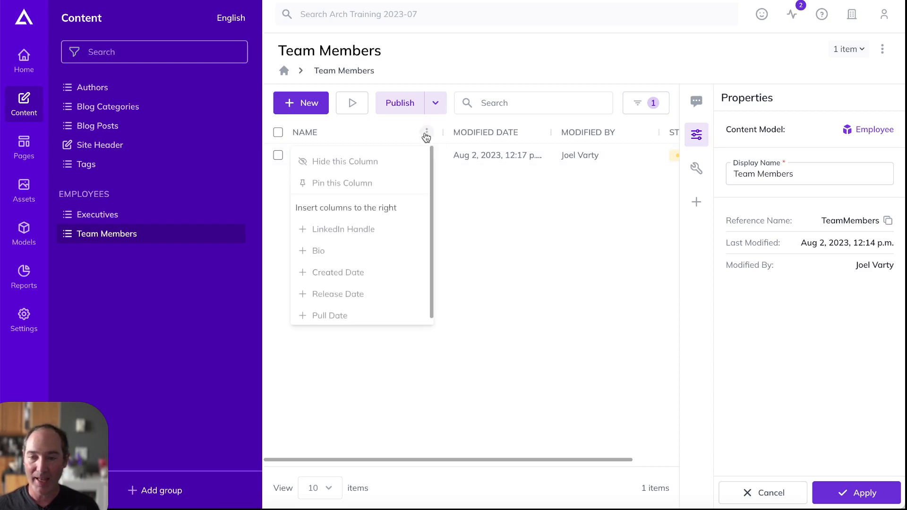
Order the columns as Name, LinkedIn Handle, Status, Modified Date, Modified By
left_click(335, 232)
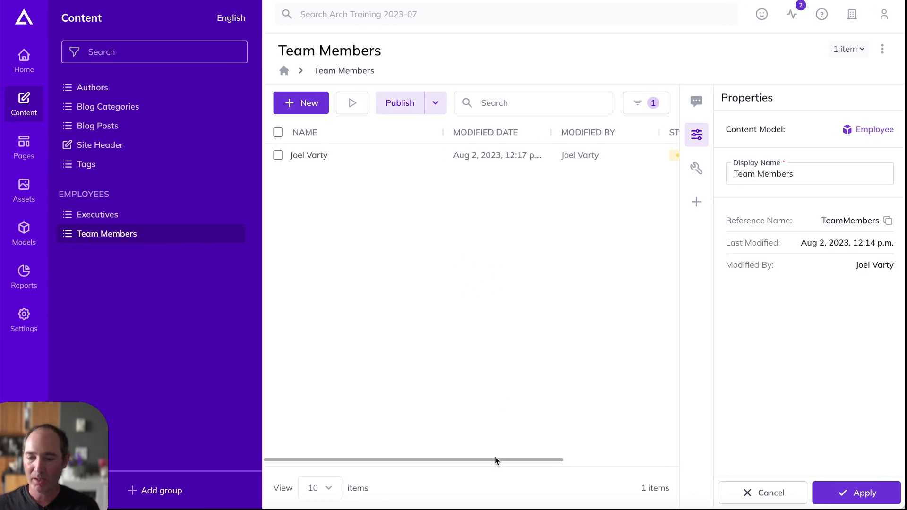
left_click_drag(554, 459, 682, 466)
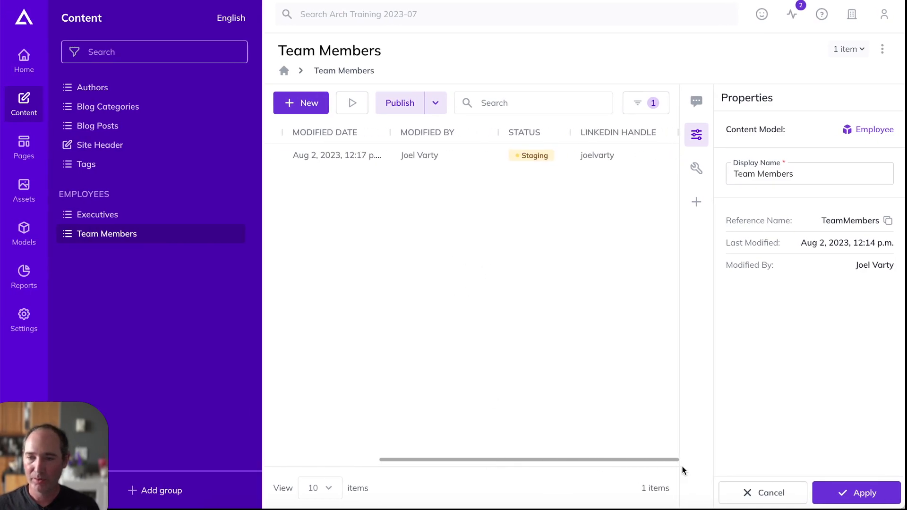
left_click_drag(613, 134, 348, 135)
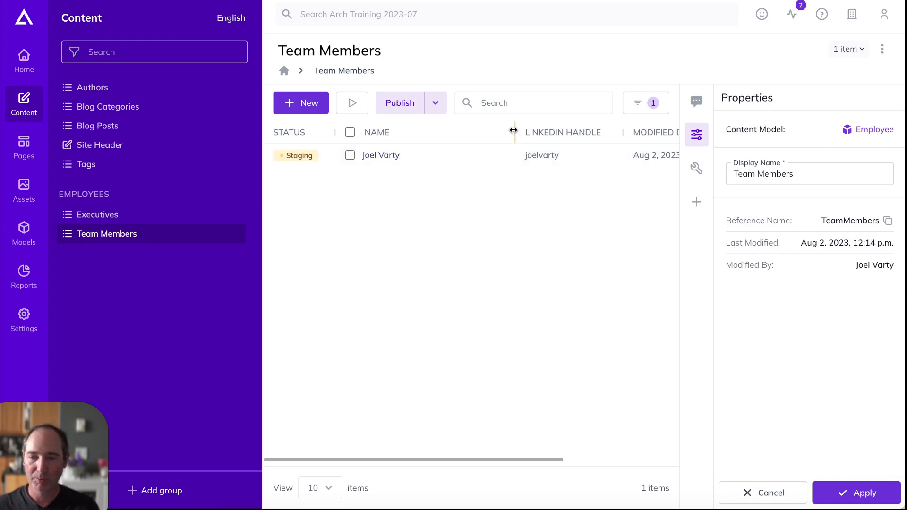
left_click(697, 135)
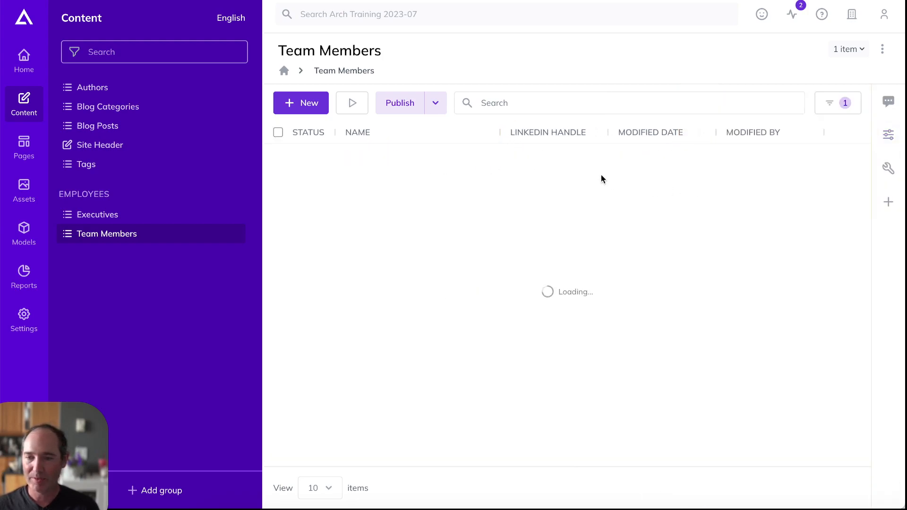
left_click_drag(300, 134, 525, 135)
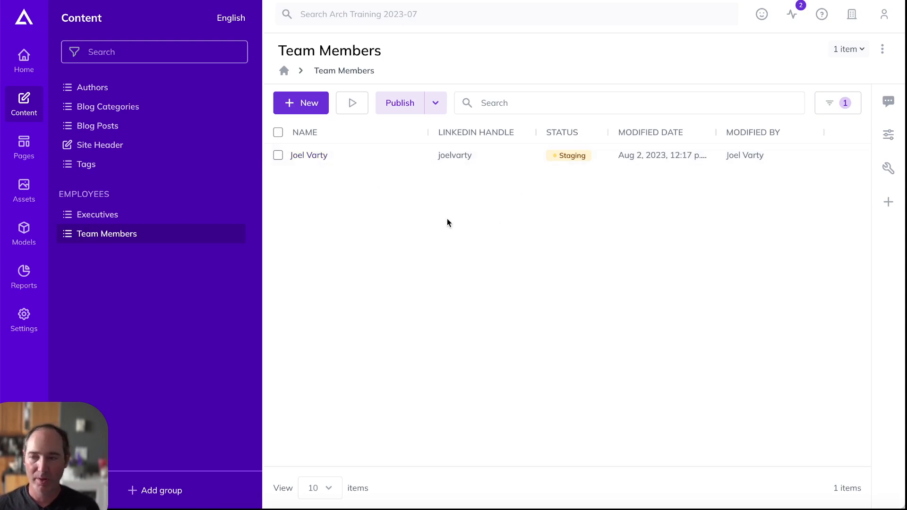
Reset the list filters to remove the LinkedIn Handle filter
left_click(836, 104)
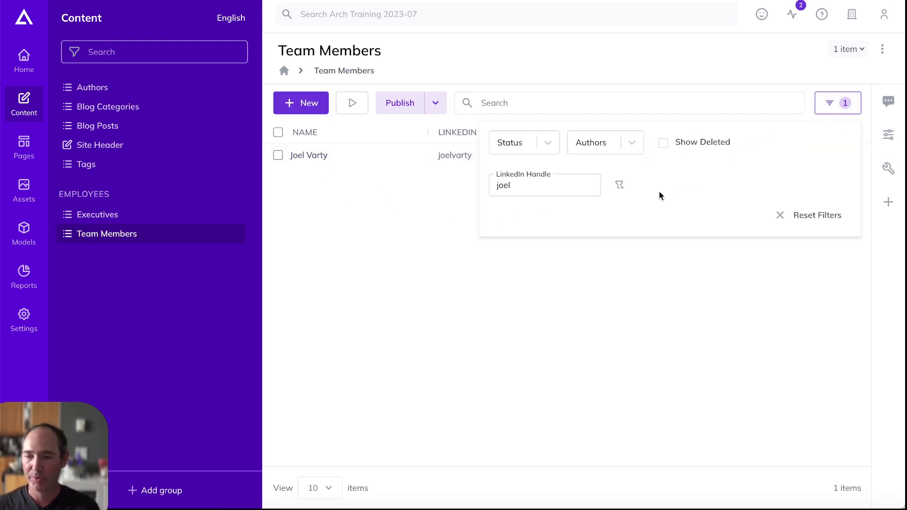
left_click(823, 219)
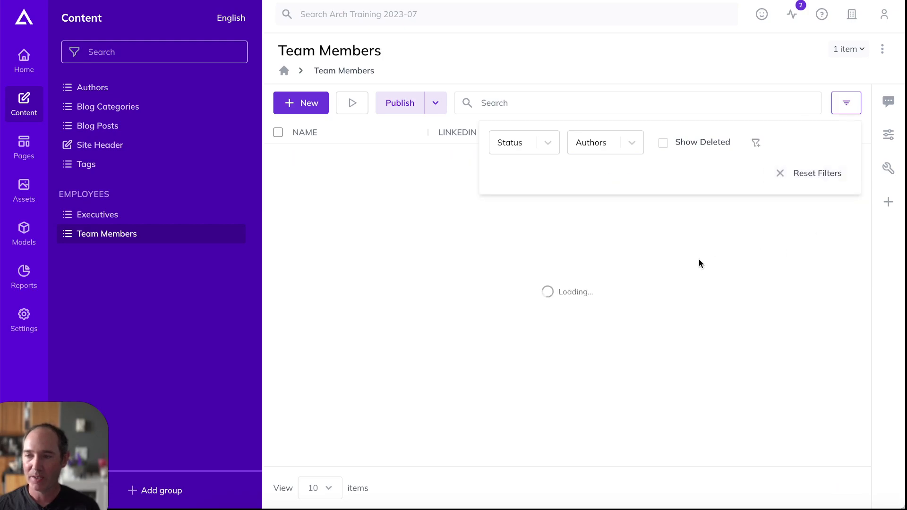
left_click(614, 262)
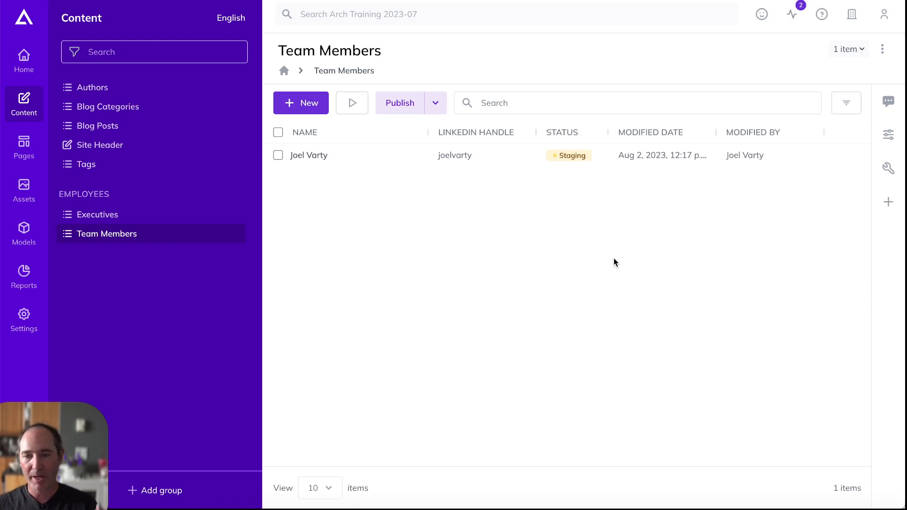